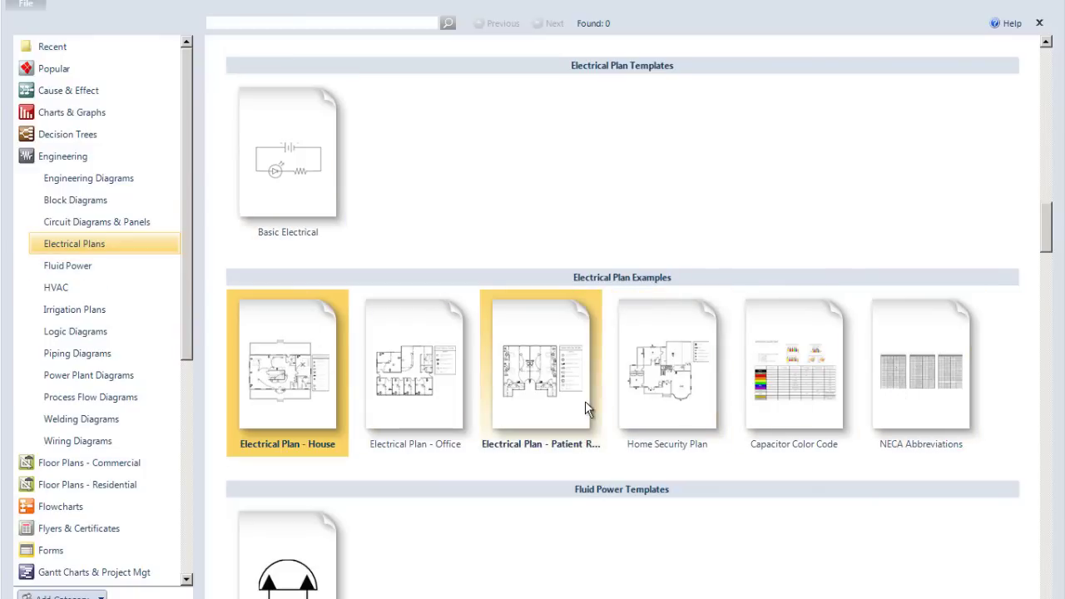
Step: Scroll the template gallery past Fluid Power, HVAC and Block Diagrams, then back up to Engineering Diagrams
scroll(725, 210, "down", 3)
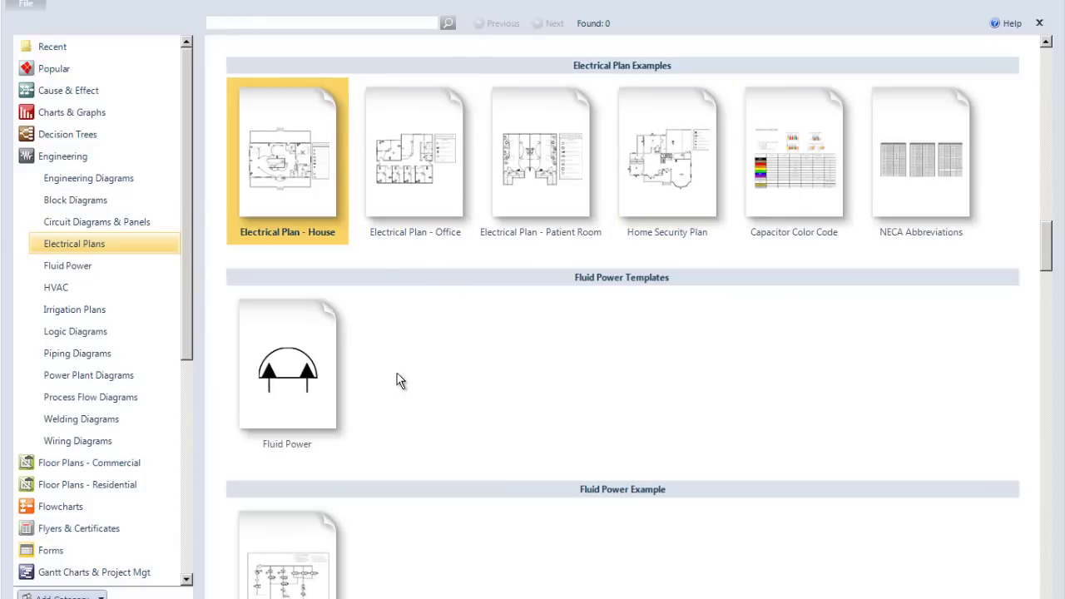
scroll(562, 387, "down", 6)
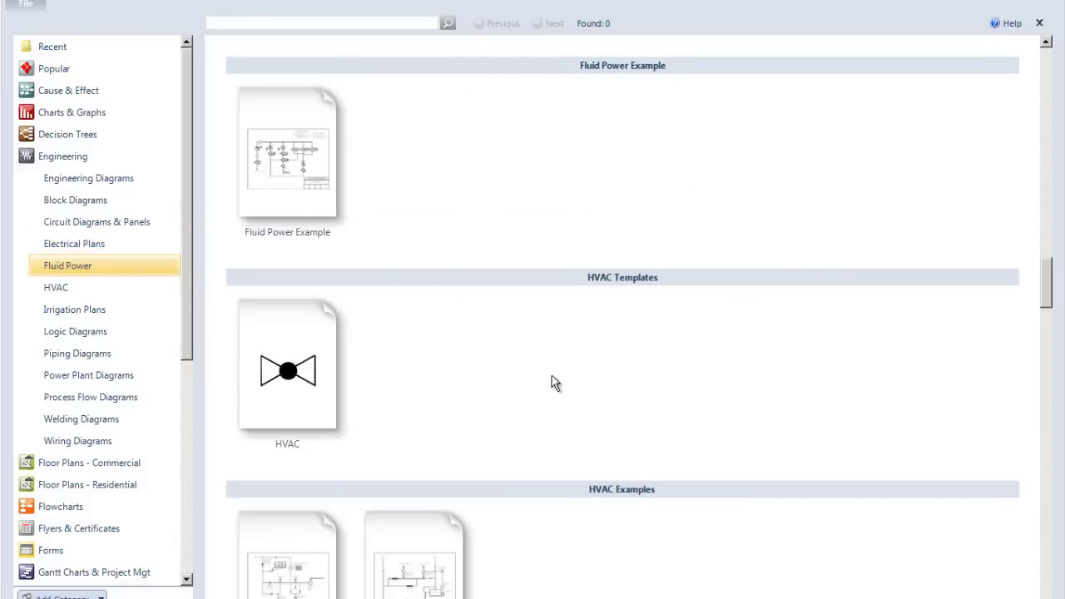
scroll(492, 362, "down", 3)
scroll(589, 370, "down", 3)
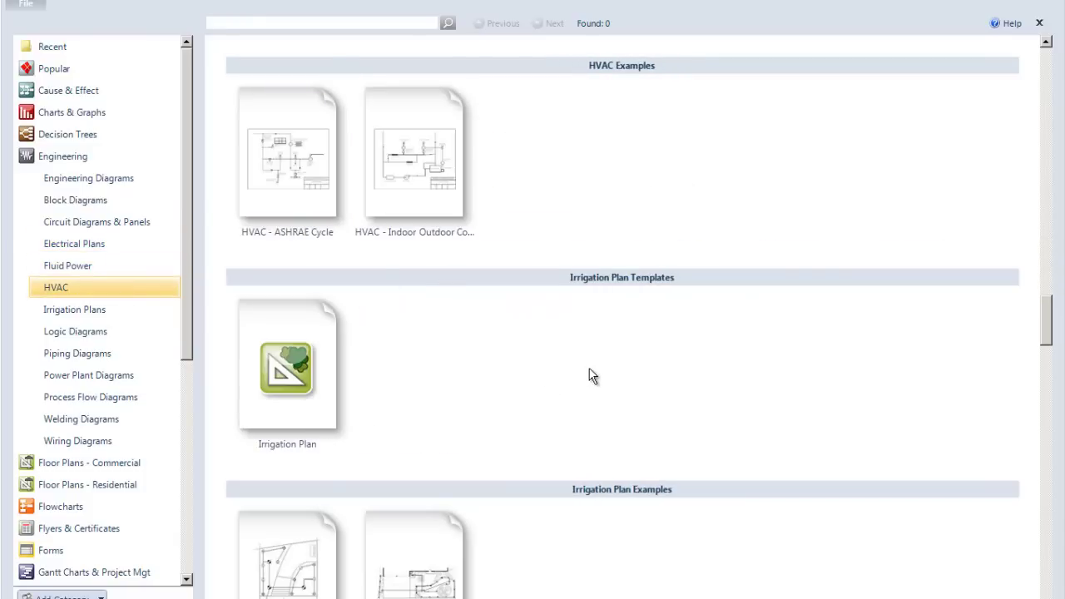
scroll(589, 368, "up", 15)
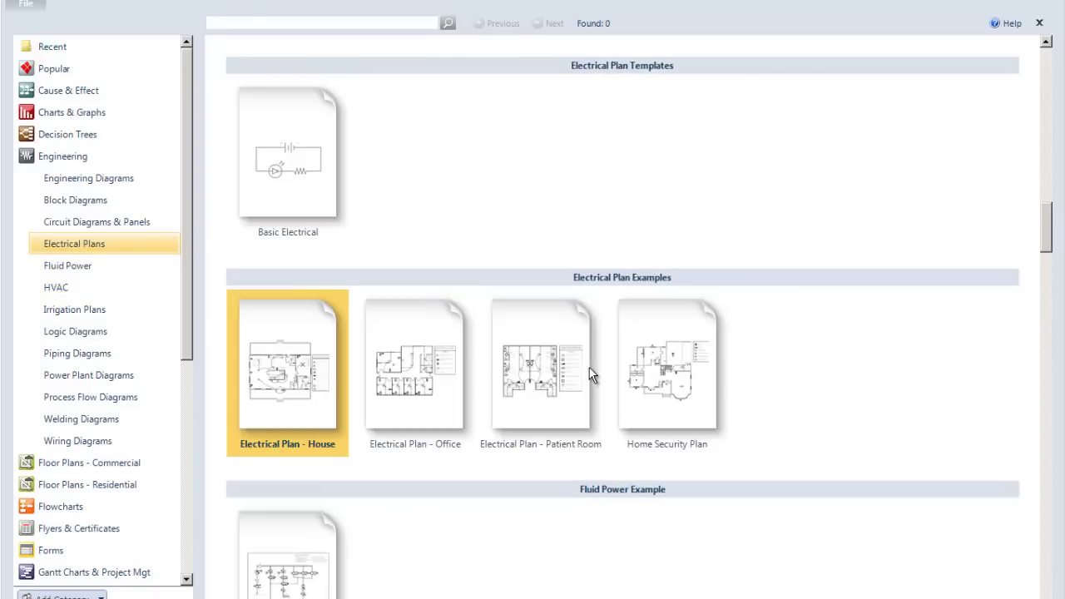
scroll(589, 370, "up", 6)
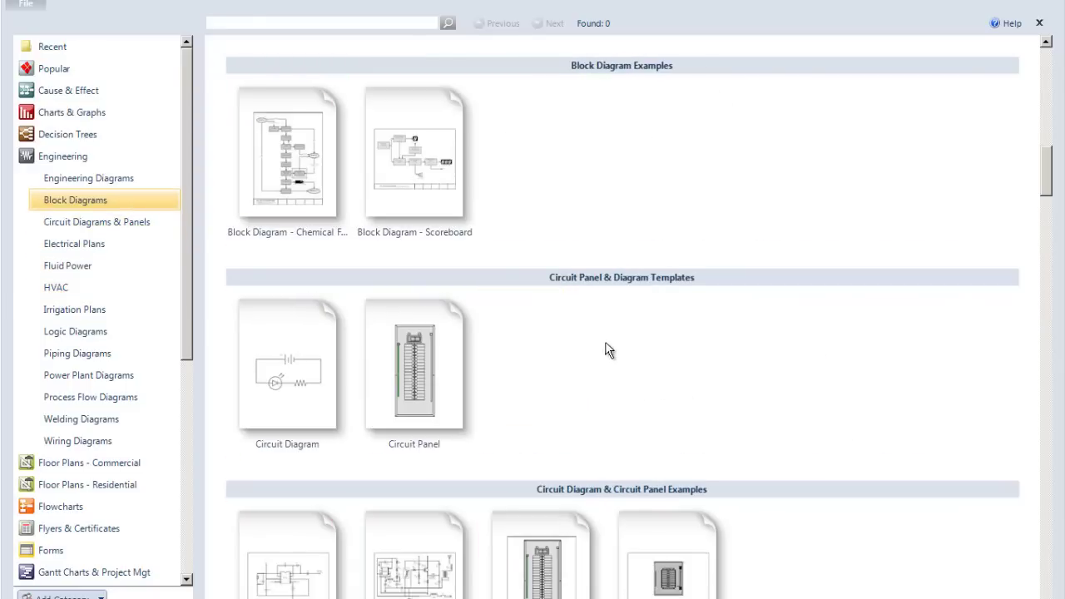
scroll(692, 296, "up", 5)
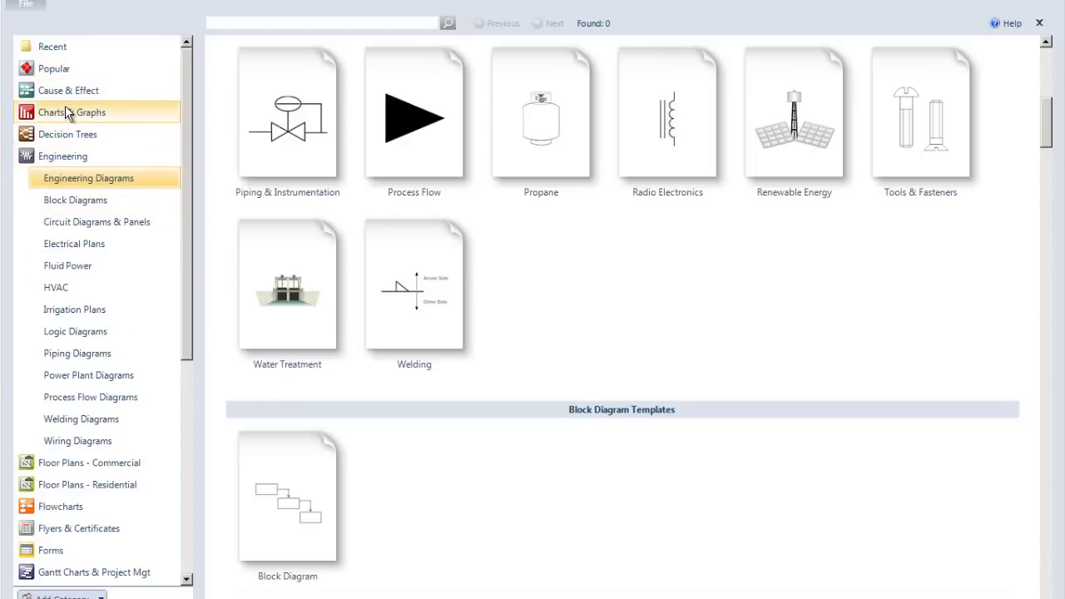
Step: Show the Floor Plans - Commercial Cubicle Layout templates and start a new blank floor plan
left_click(84, 463)
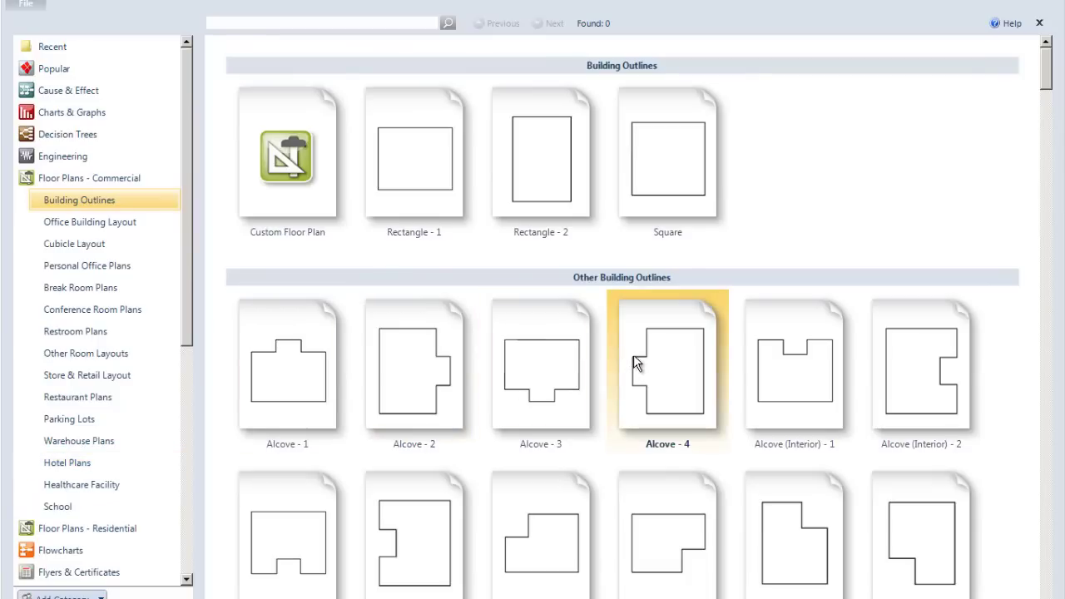
left_click(91, 244)
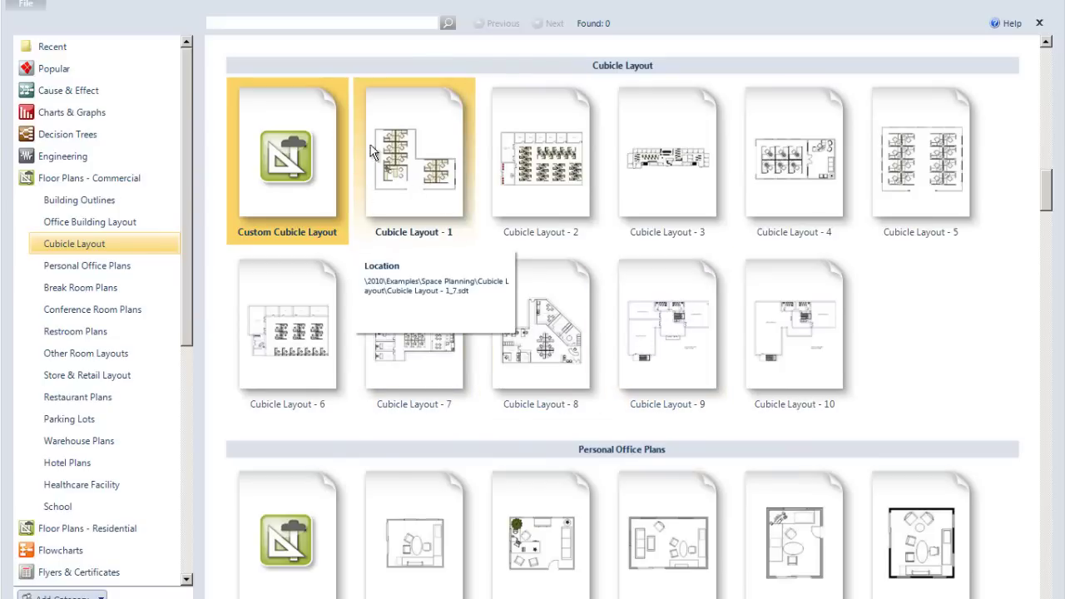
left_click(28, 6)
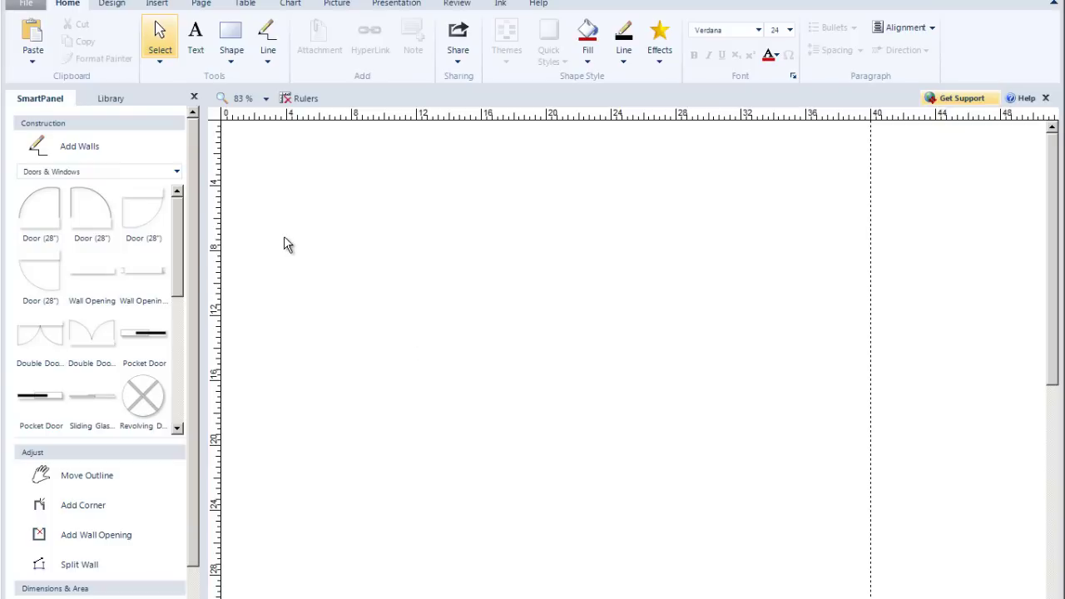
Step: Turn on Add Walls mode in the SmartPanel for the blank floor plan
left_click(65, 147)
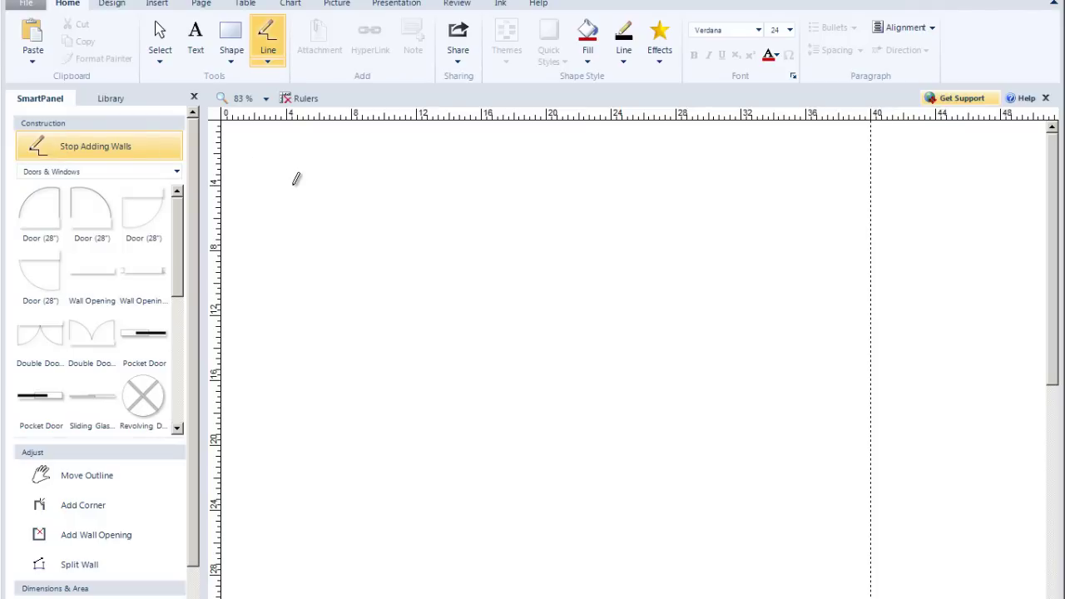
Step: Draw a closed four-wall rectangular room in the upper left and make its walls black
mouse_move(290, 170)
left_mouse_down()
mouse_move(302, 275)
mouse_move(292, 374)
left_mouse_up()
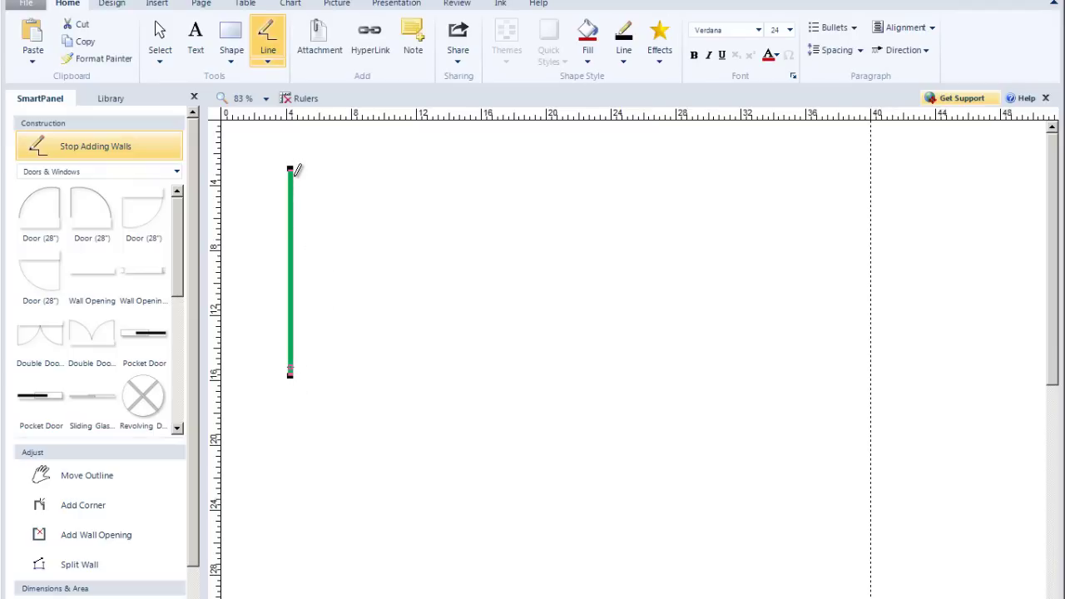
mouse_move(291, 168)
left_mouse_down()
mouse_move(643, 168)
mouse_move(640, 376)
left_mouse_up()
left_click_drag(291, 375, 640, 376)
left_click(623, 62)
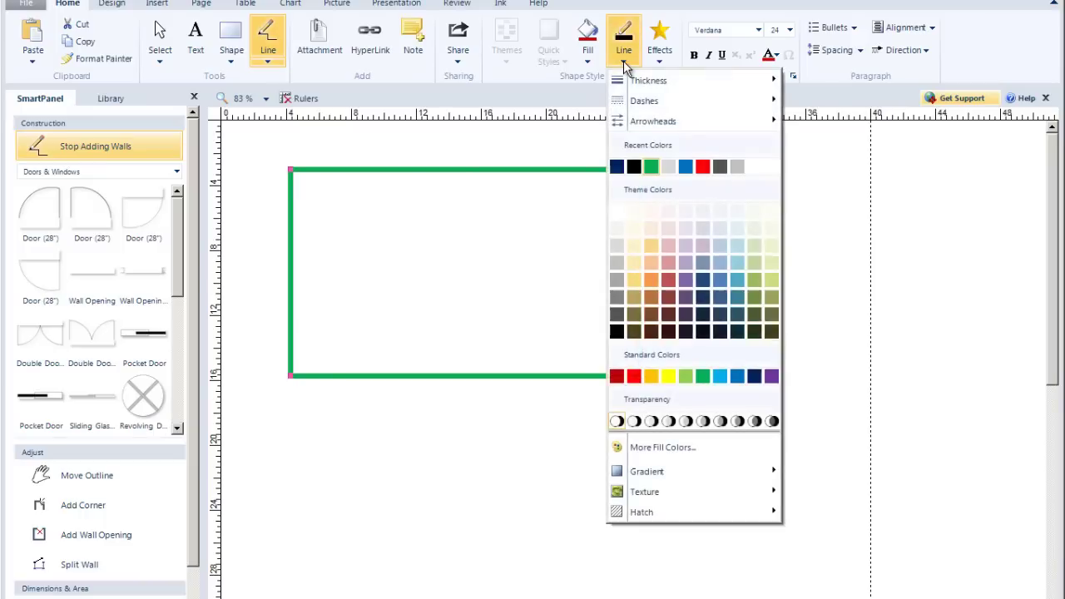
left_click(634, 166)
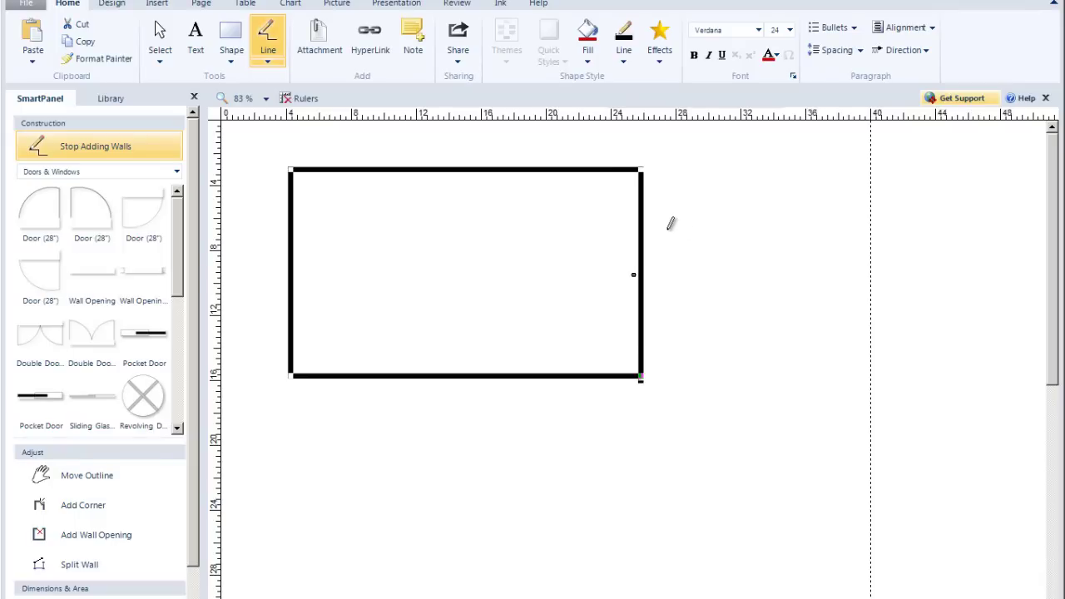
key("Escape")
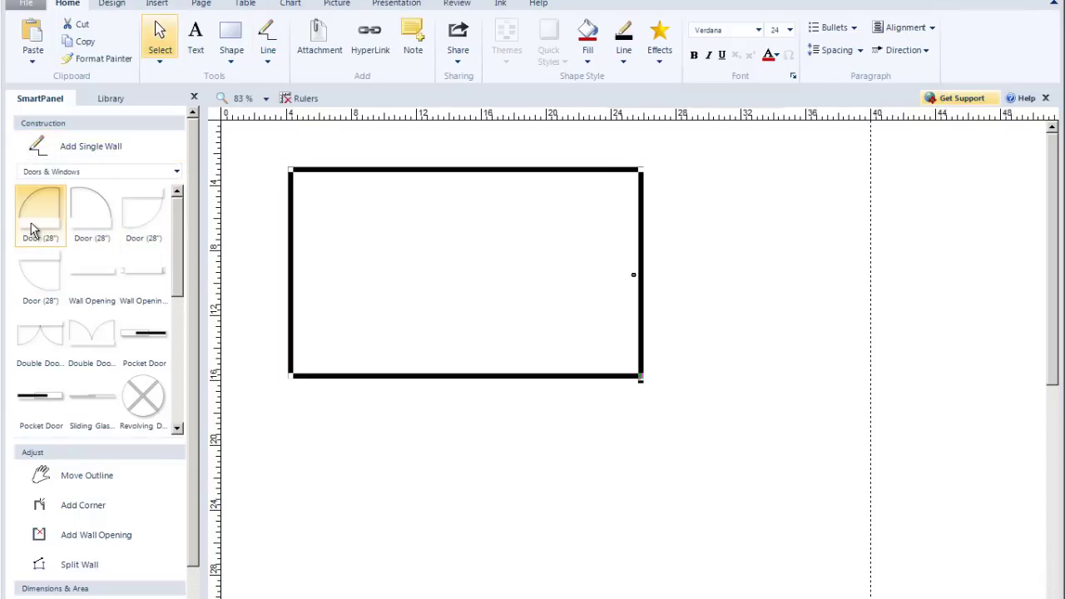
Step: Add 28" doors on the top and right walls and a 36" window on each wall
left_click_drag(34, 230, 466, 149)
left_click_drag(100, 228, 638, 254)
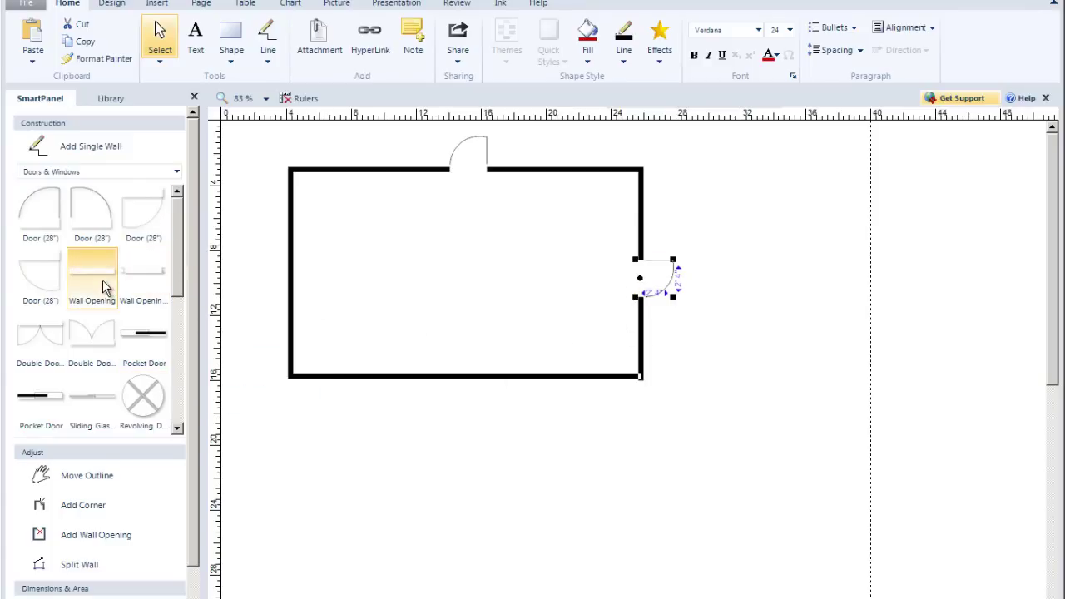
left_click_drag(178, 261, 174, 353)
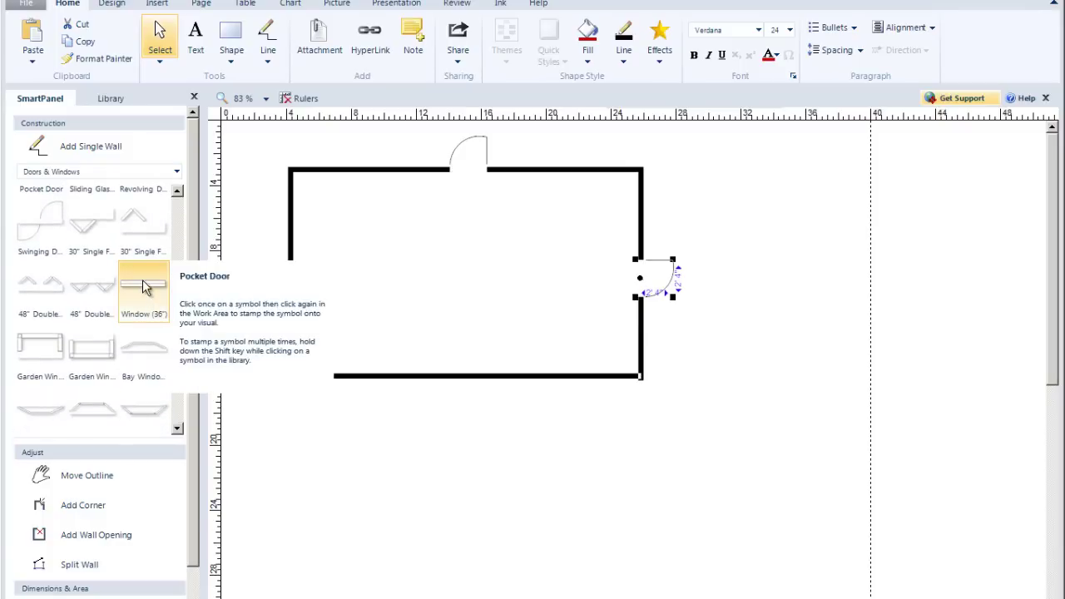
left_click_drag(143, 294, 405, 376)
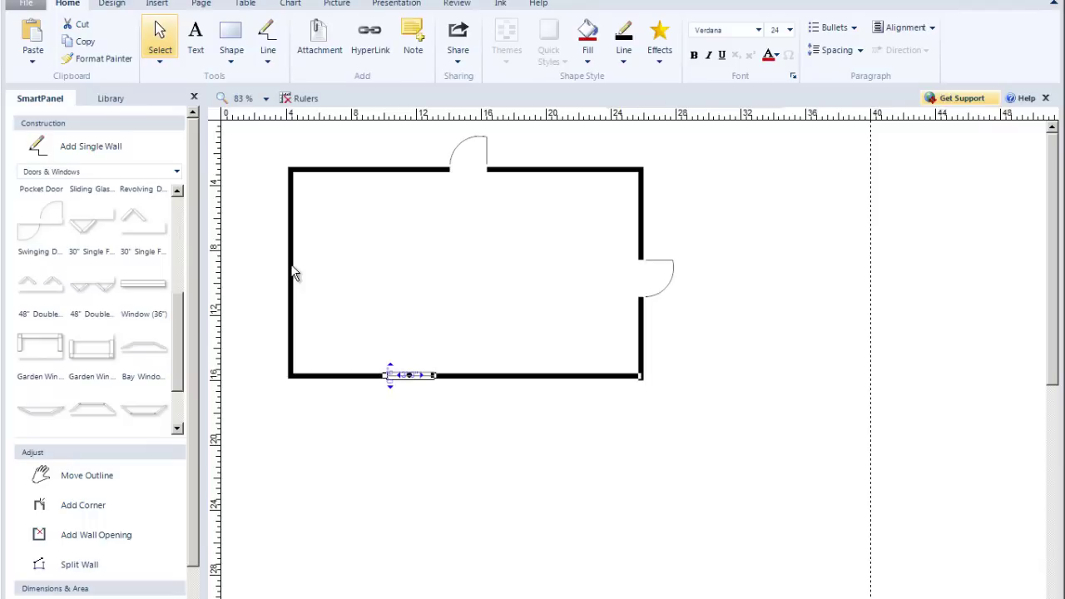
left_click(146, 286)
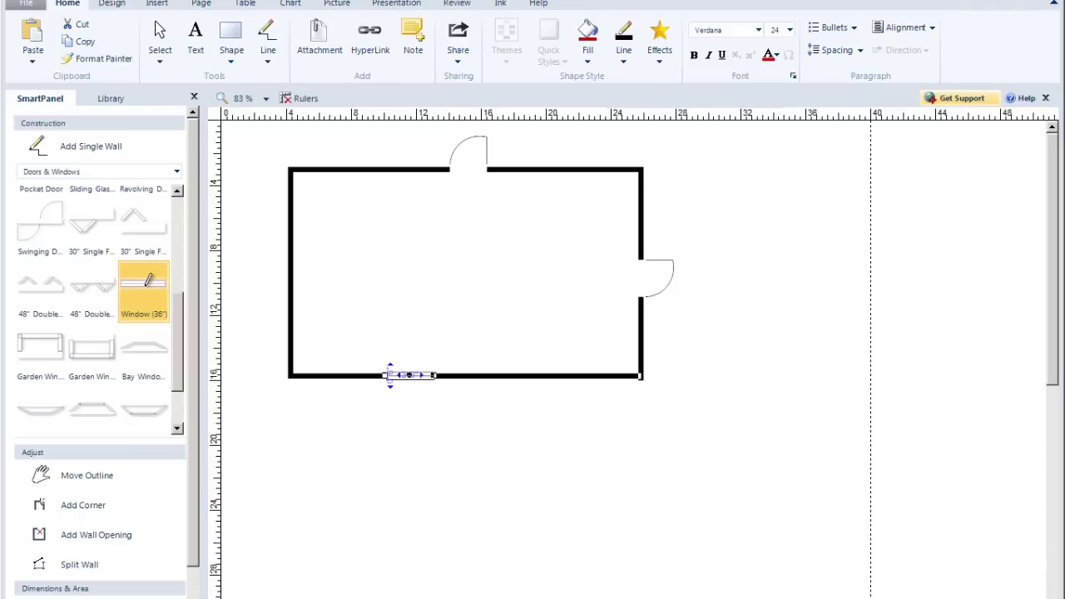
left_click(270, 252)
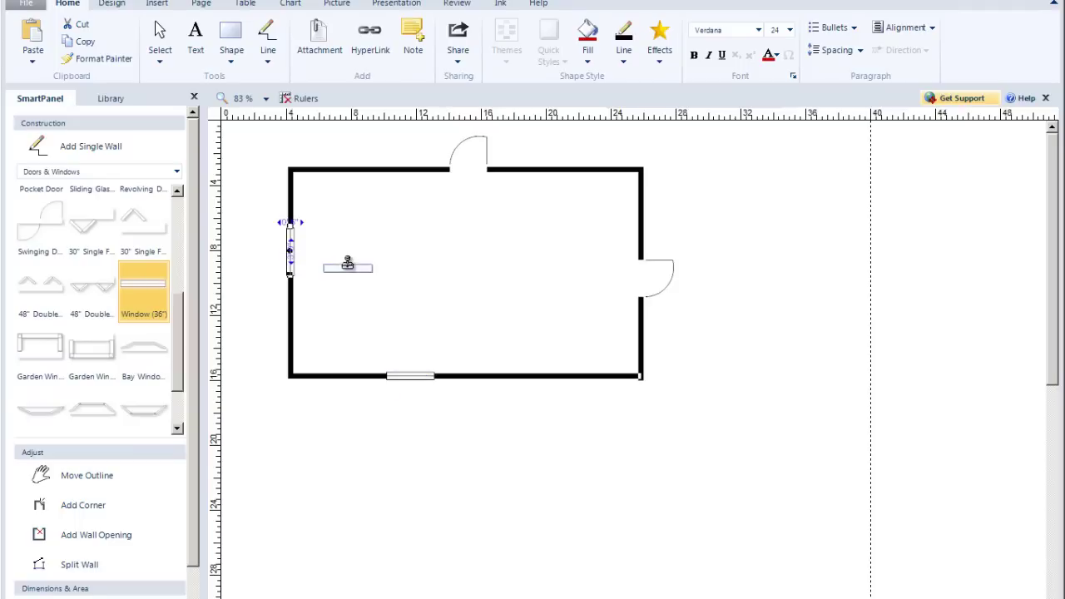
left_click(579, 170)
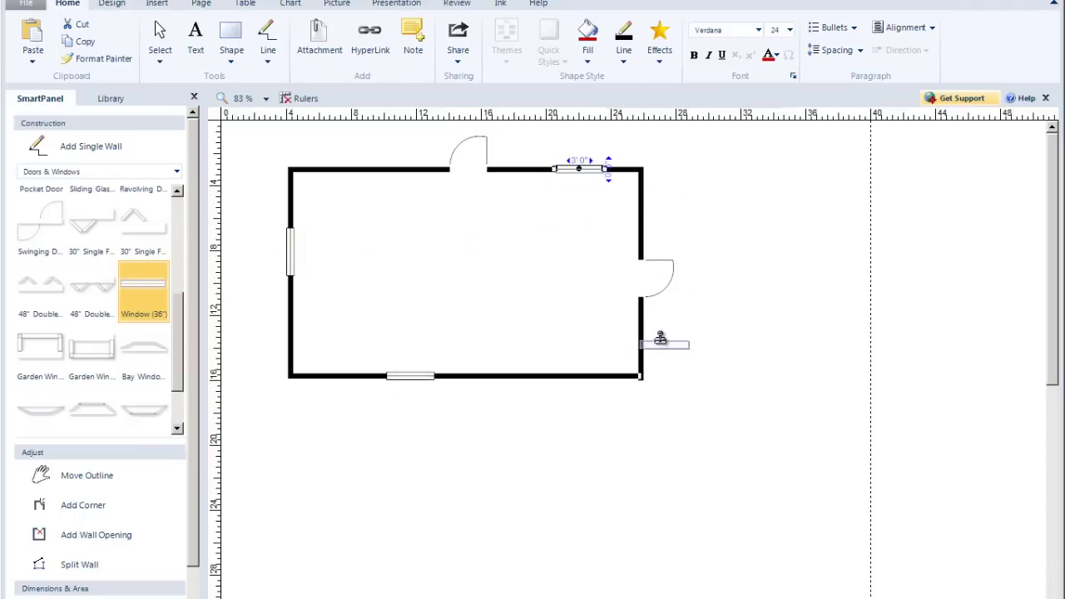
left_click(642, 331)
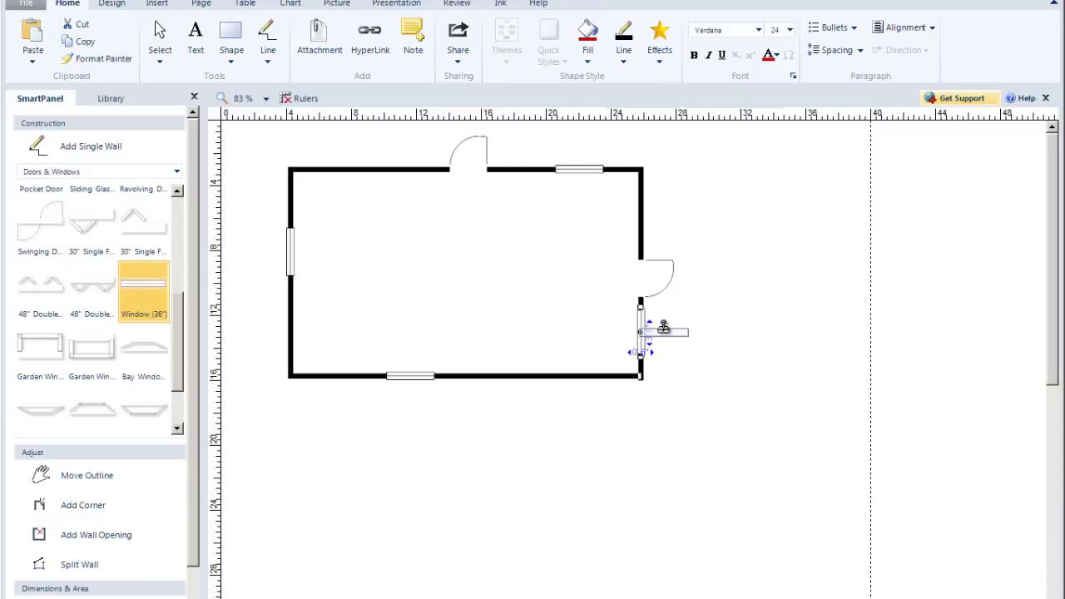
key("Escape")
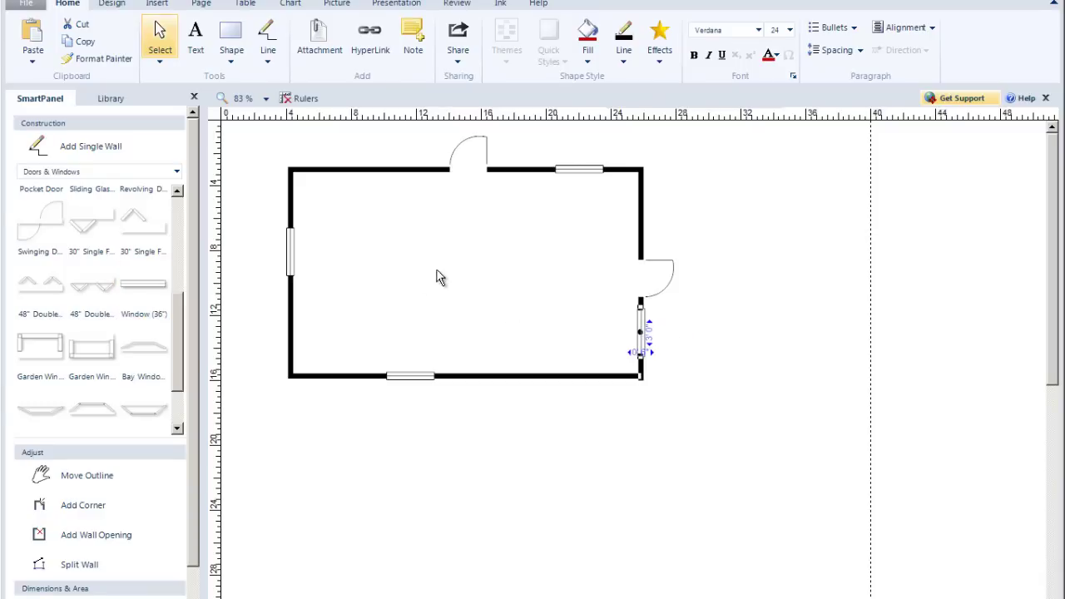
Step: Browse Engineering > NECA in More Symbols and load the NECA Lighting library
left_click(176, 173)
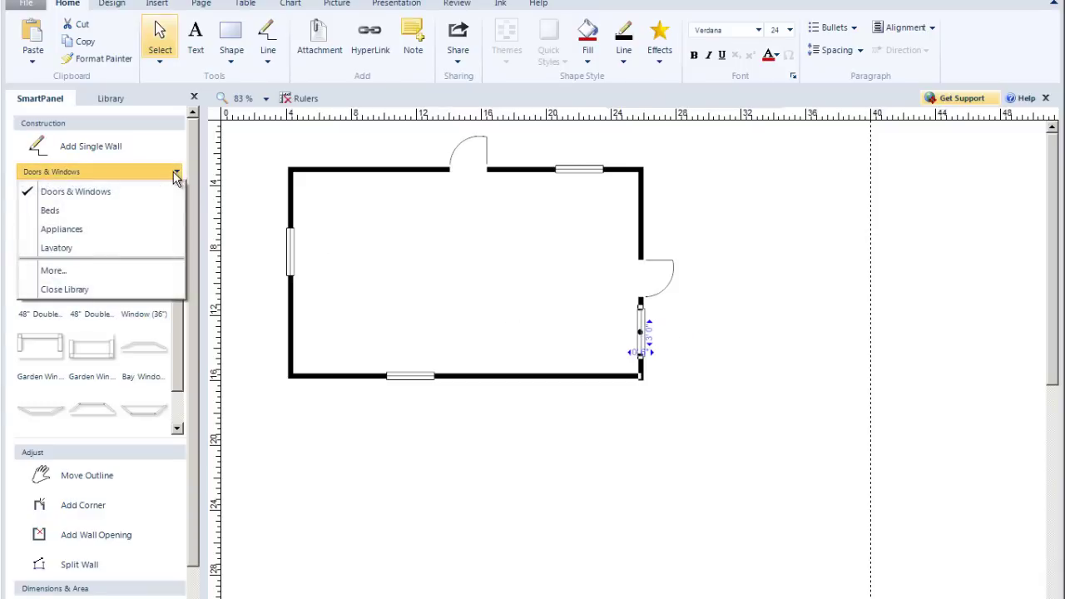
left_click(85, 270)
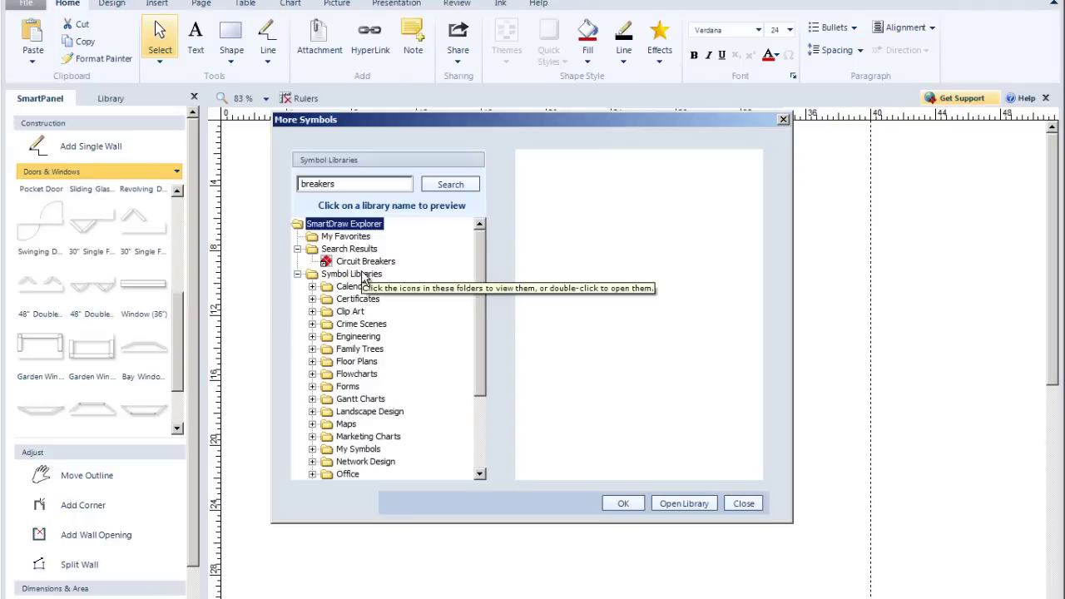
left_click(312, 336)
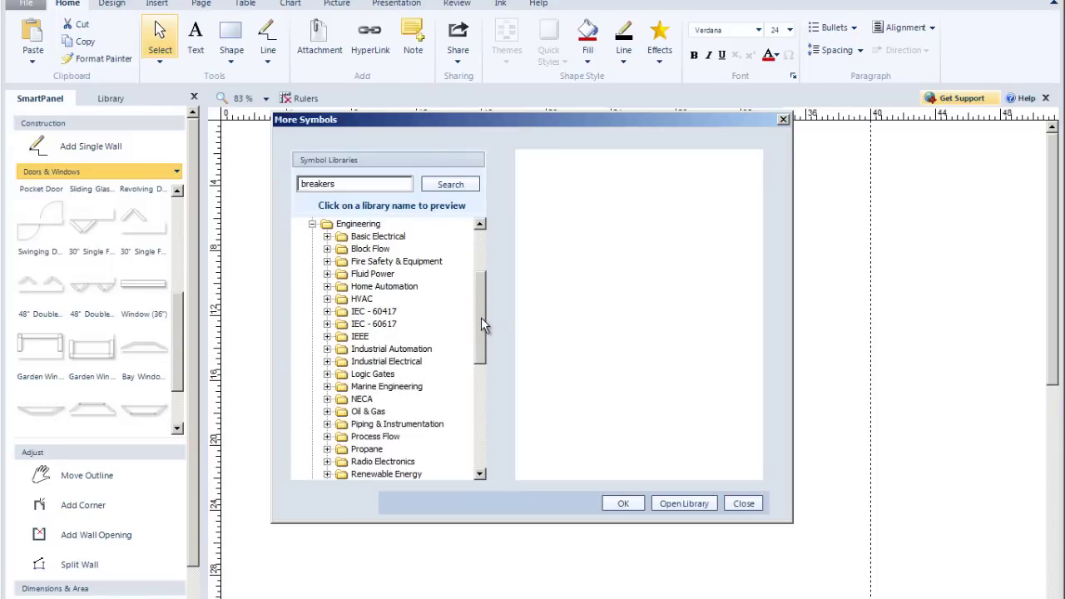
left_click_drag(481, 317, 474, 337)
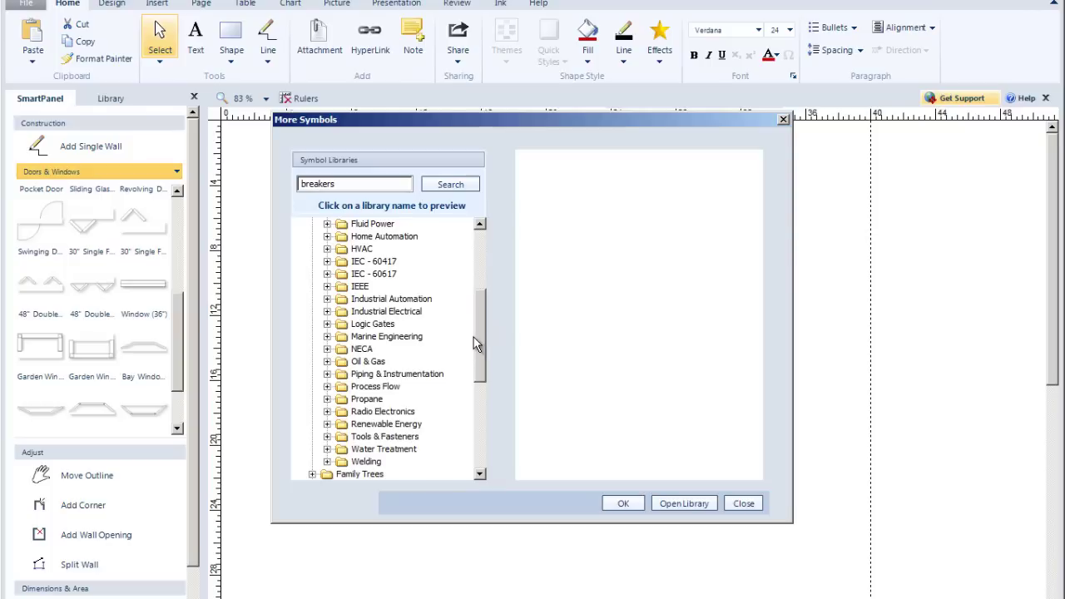
left_click(327, 348)
left_click(378, 350)
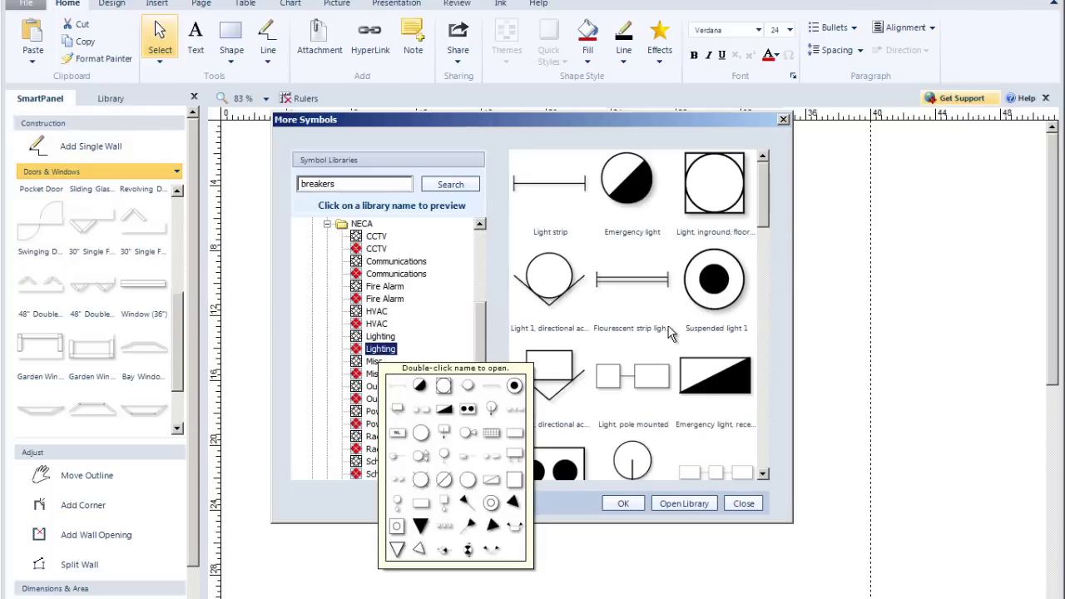
left_click_drag(763, 191, 760, 278)
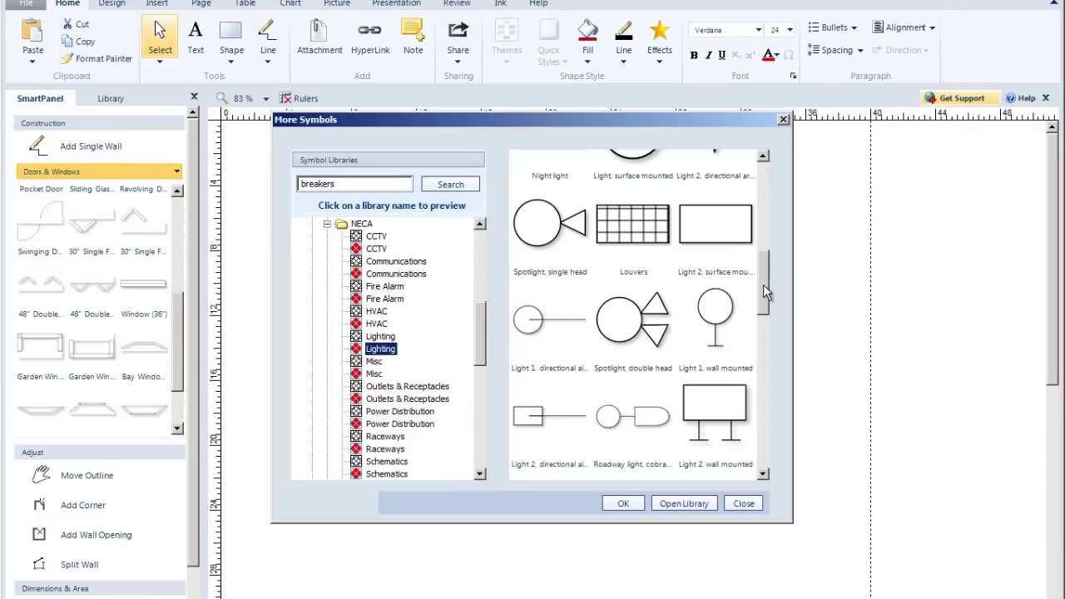
left_click_drag(763, 291, 767, 208)
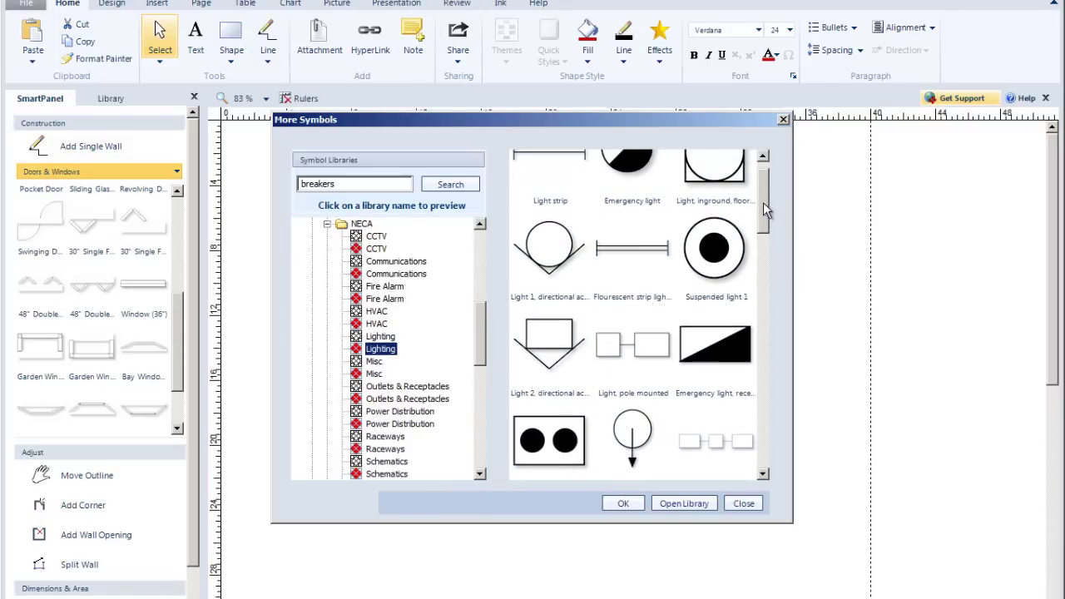
left_click(712, 349)
left_click(682, 503)
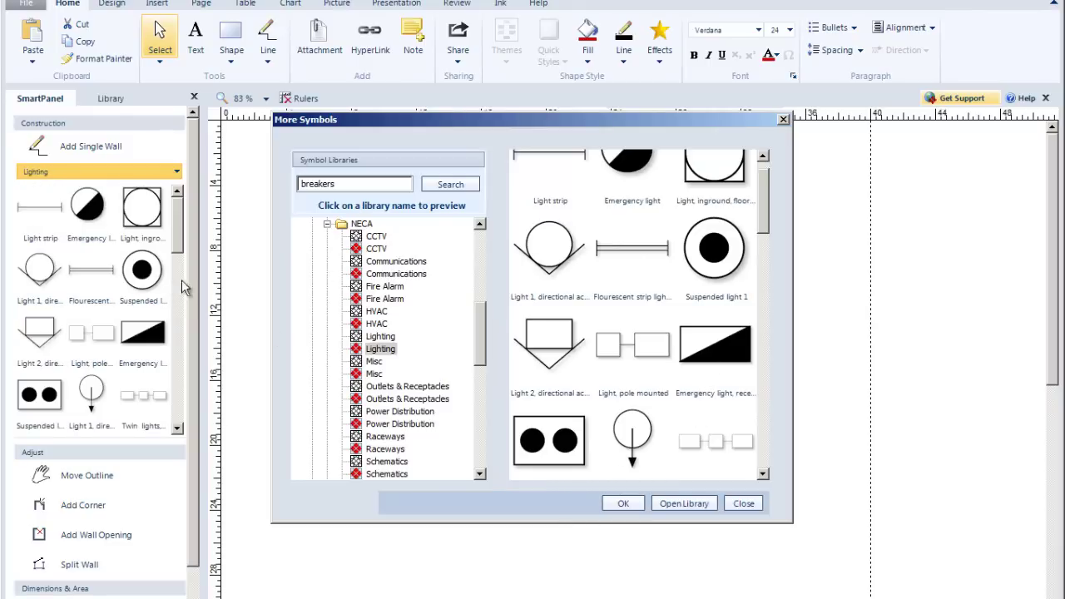
Step: Close the symbol browser and stamp six recessed emergency lights in two rows of three
left_click(742, 503)
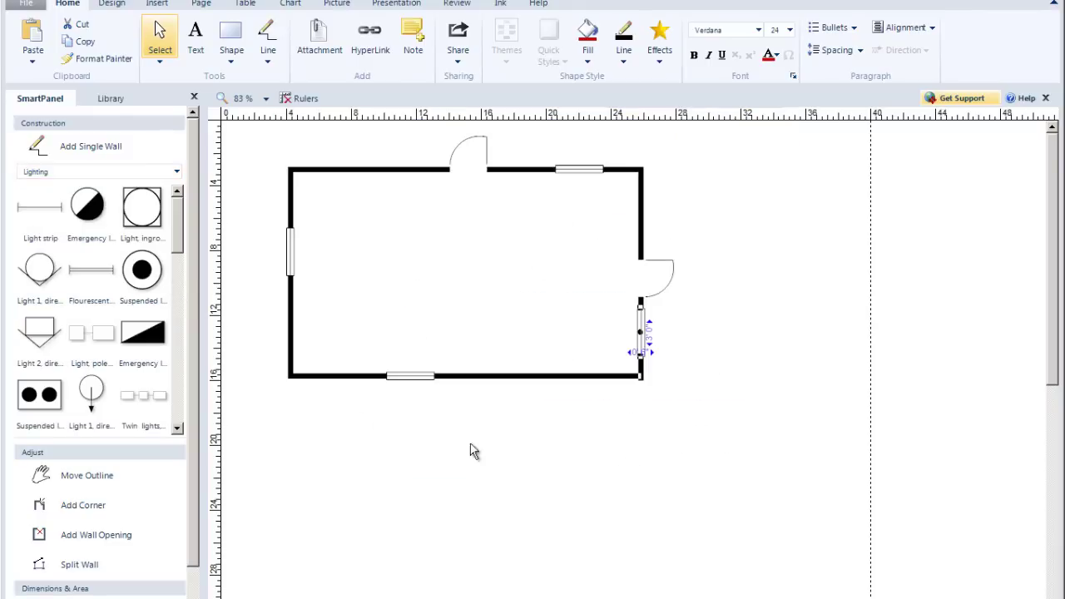
left_click(141, 342)
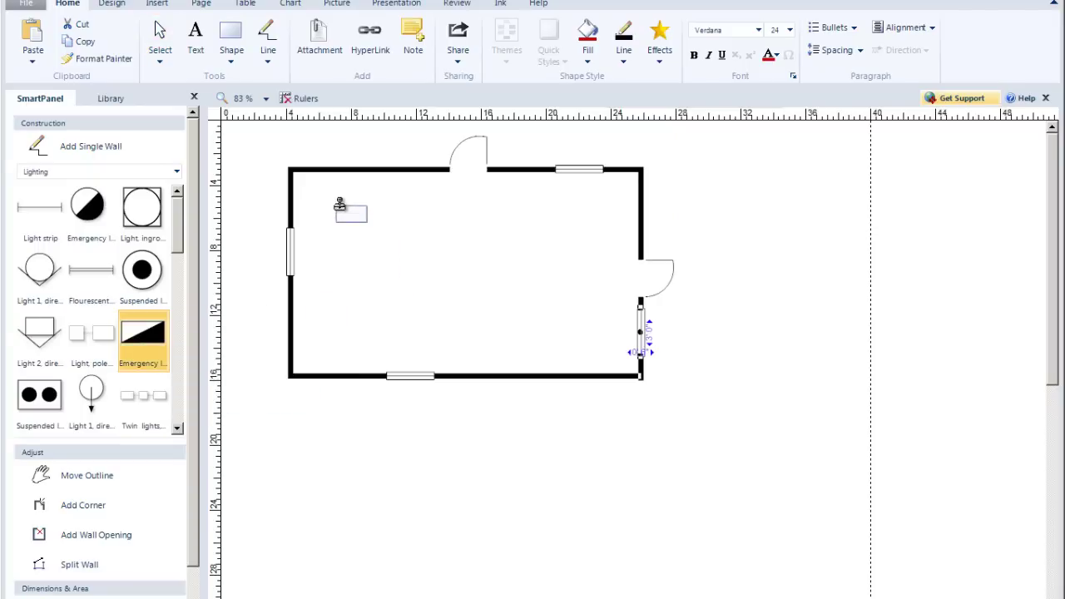
left_click(350, 210)
left_click(439, 210)
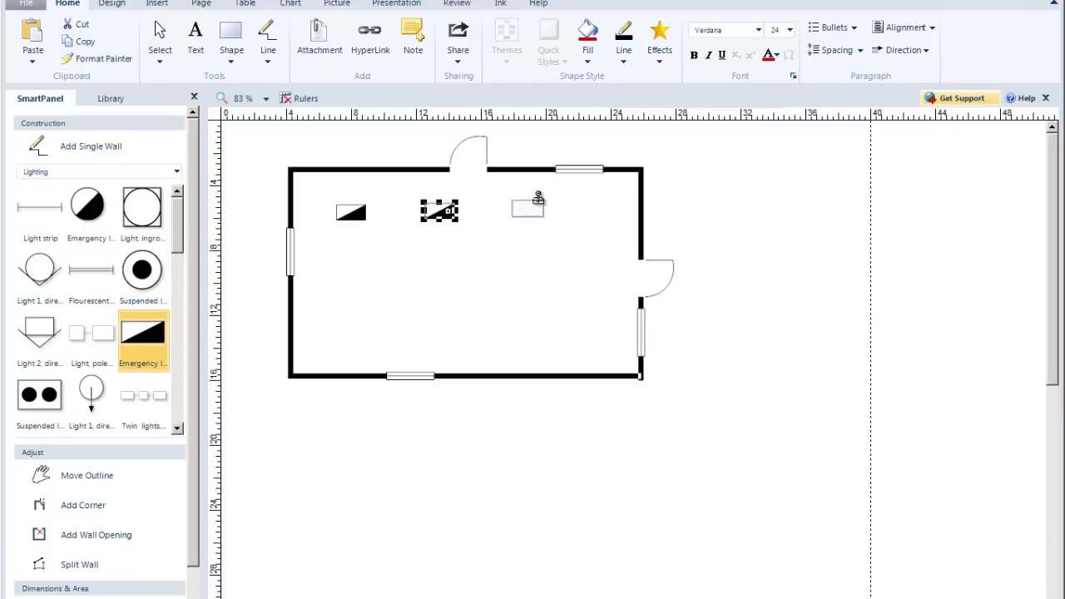
left_click(537, 208)
left_click(350, 283)
left_click(440, 281)
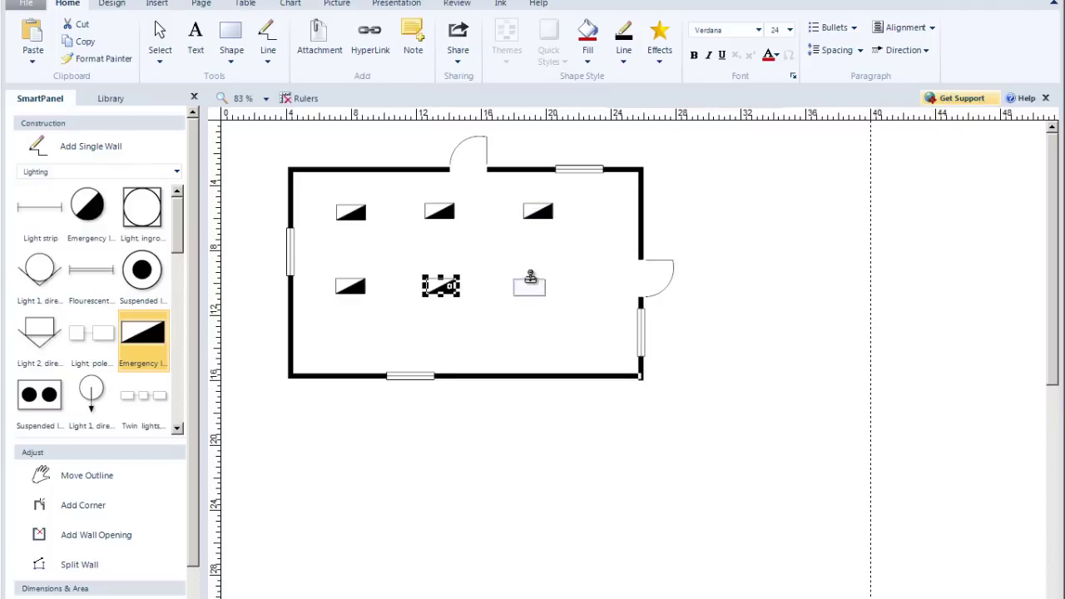
left_click(534, 273)
key("Escape")
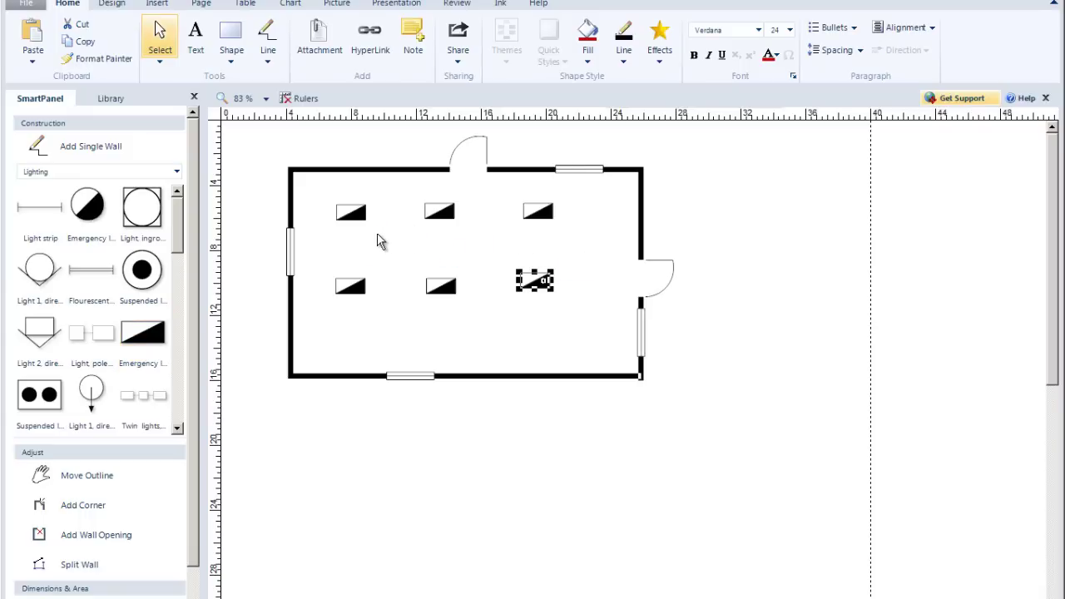
Step: Stamp six light strips, a row of three beneath each row of emergency lights
left_click(43, 207)
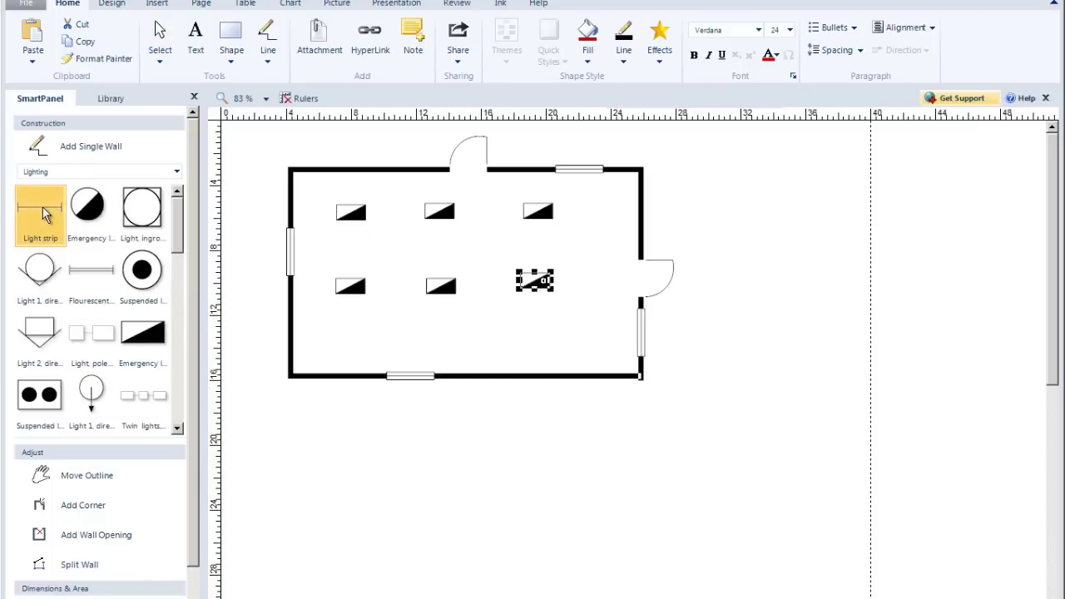
left_click(346, 244)
left_click(442, 244)
left_click(540, 244)
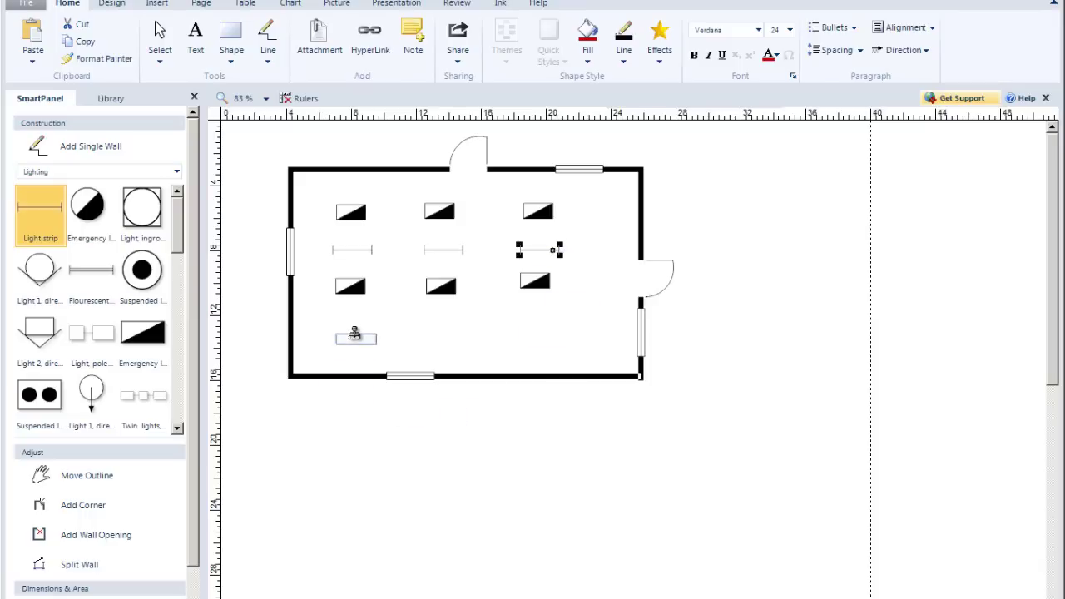
left_click(355, 333)
left_click(439, 328)
left_click(535, 325)
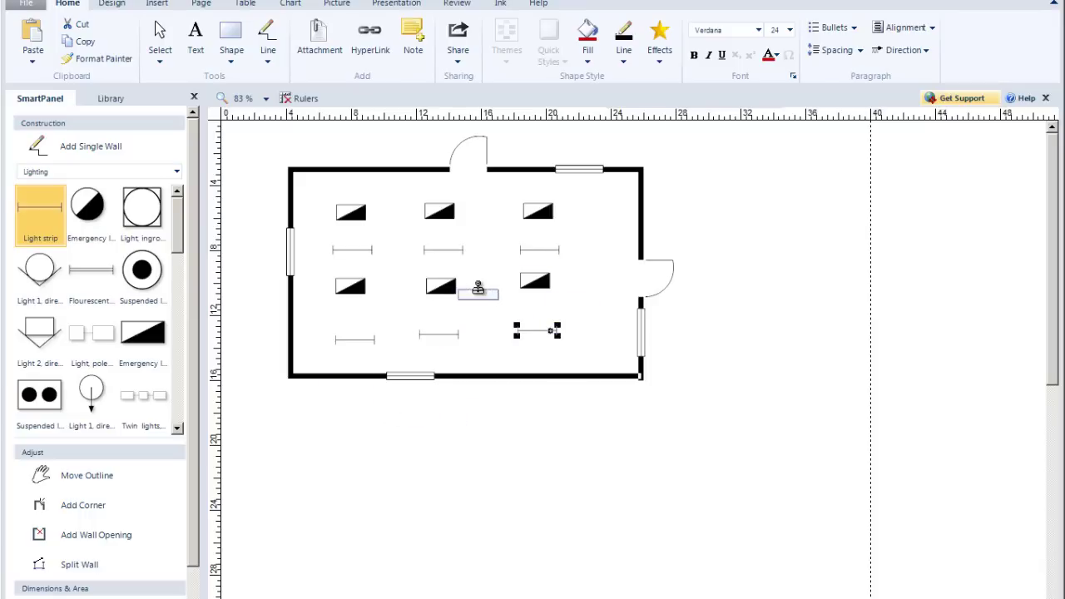
key("Escape")
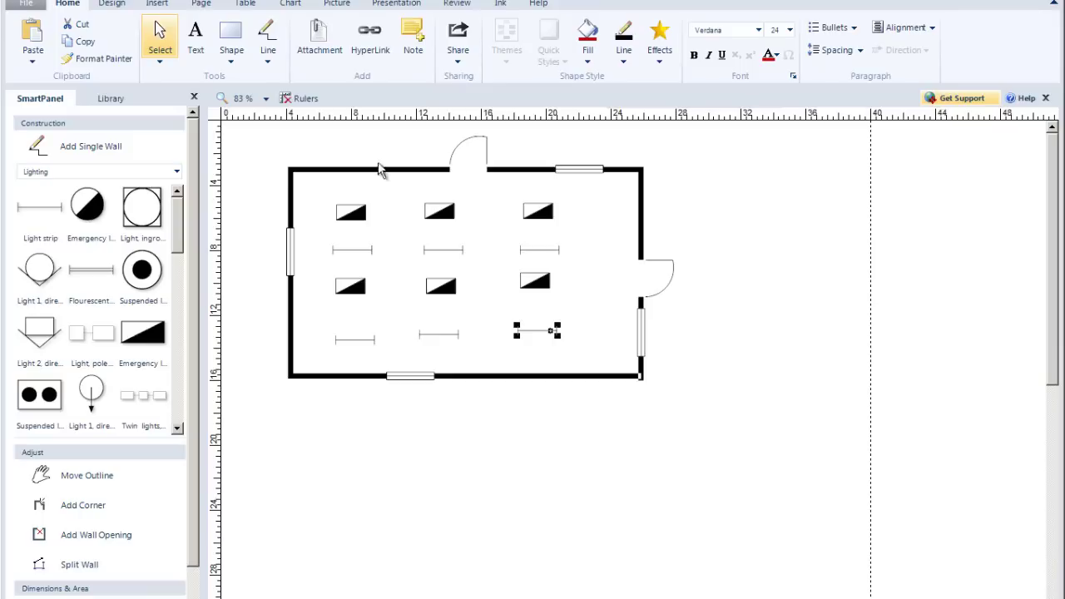
Step: Load the NECA Outlets & Receptacles library from More Symbols into the SmartPanel
left_click(177, 172)
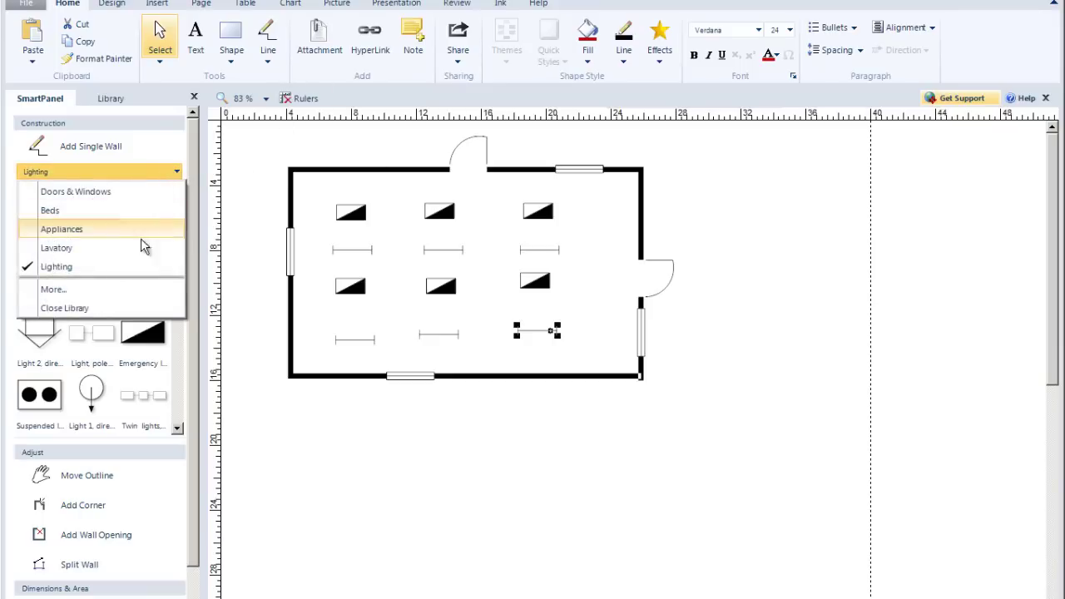
left_click(138, 293)
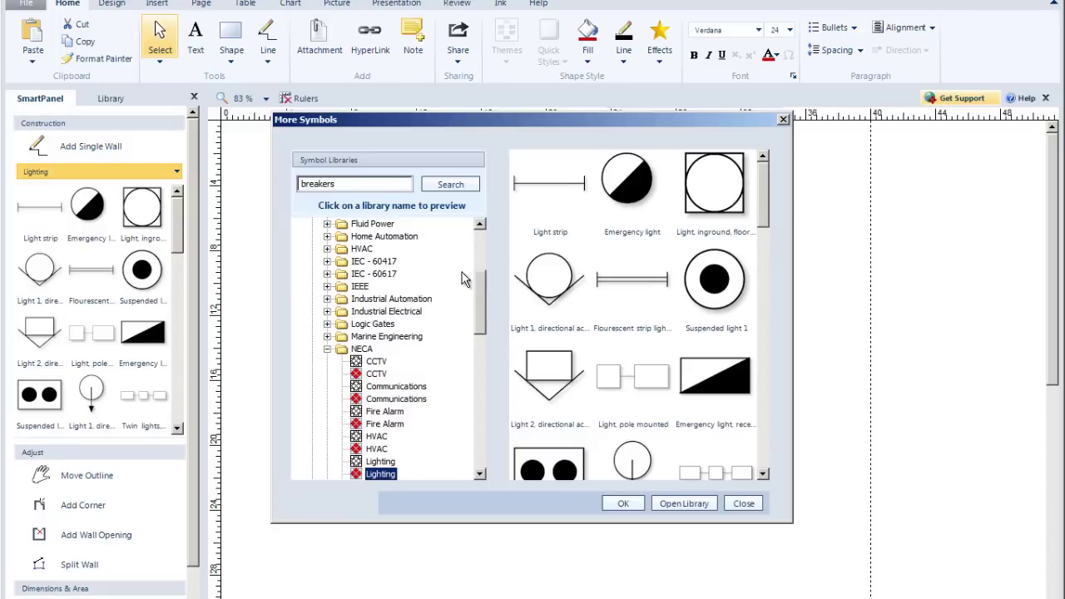
left_click_drag(486, 289, 490, 333)
left_click(420, 374)
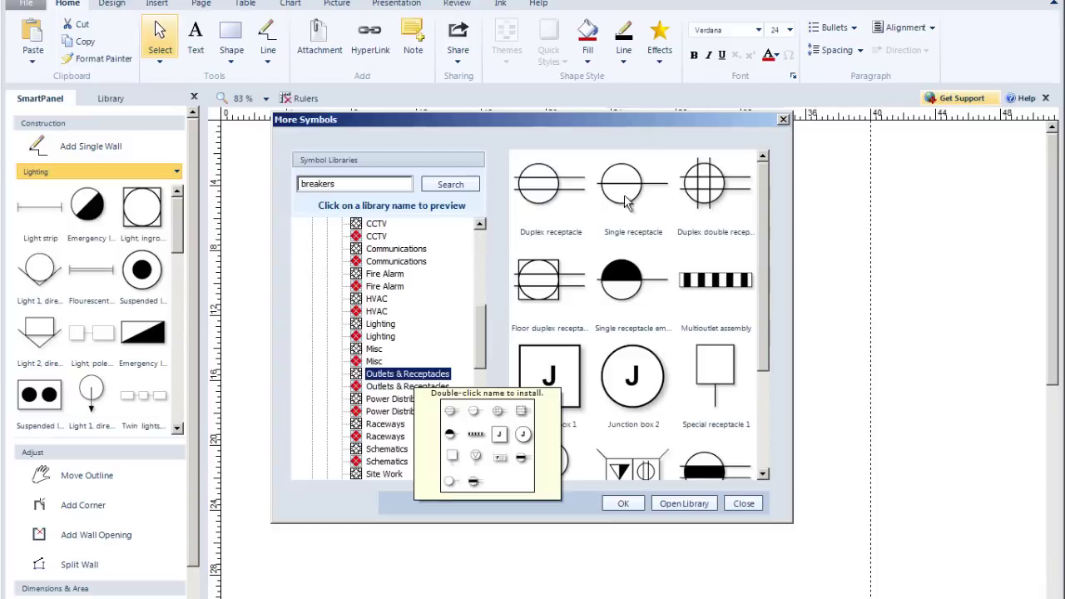
left_click(684, 504)
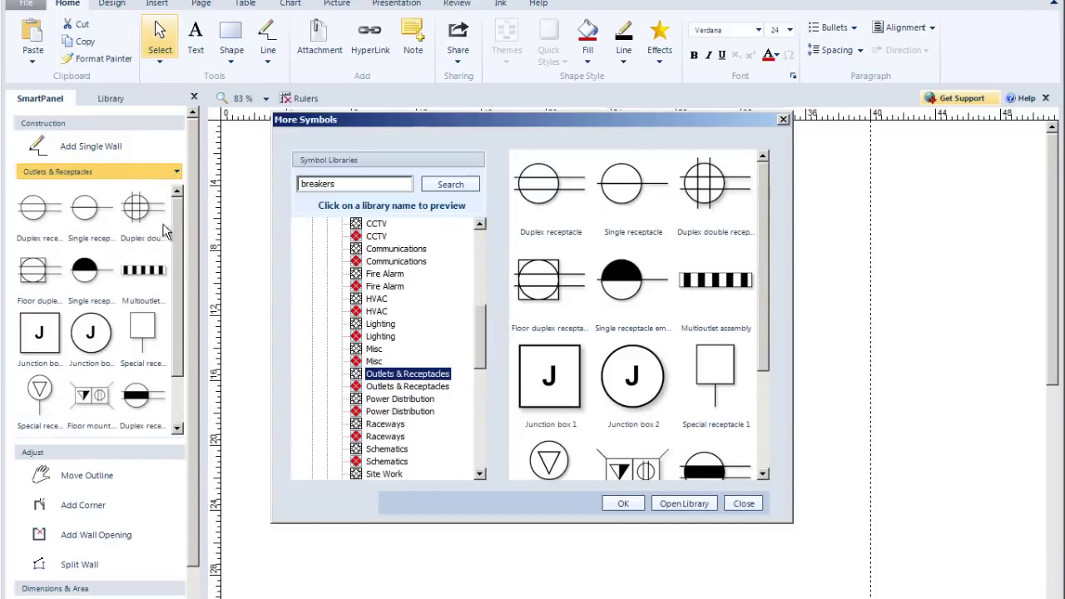
Step: Place a smaller duplex double receptacle in the room and duplicate it four times
left_click(742, 503)
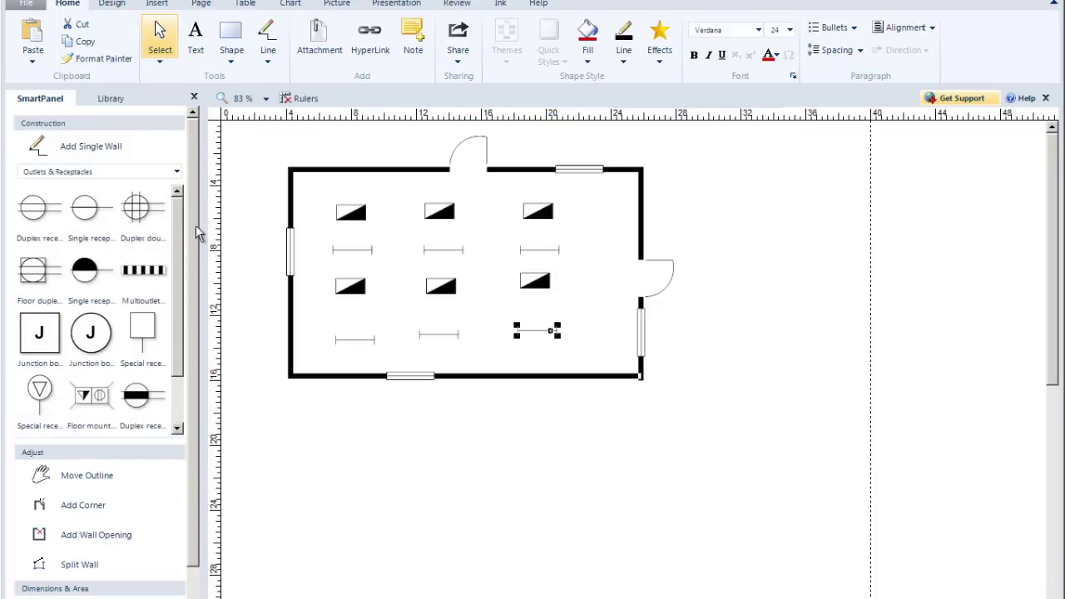
left_click_drag(141, 208, 366, 178)
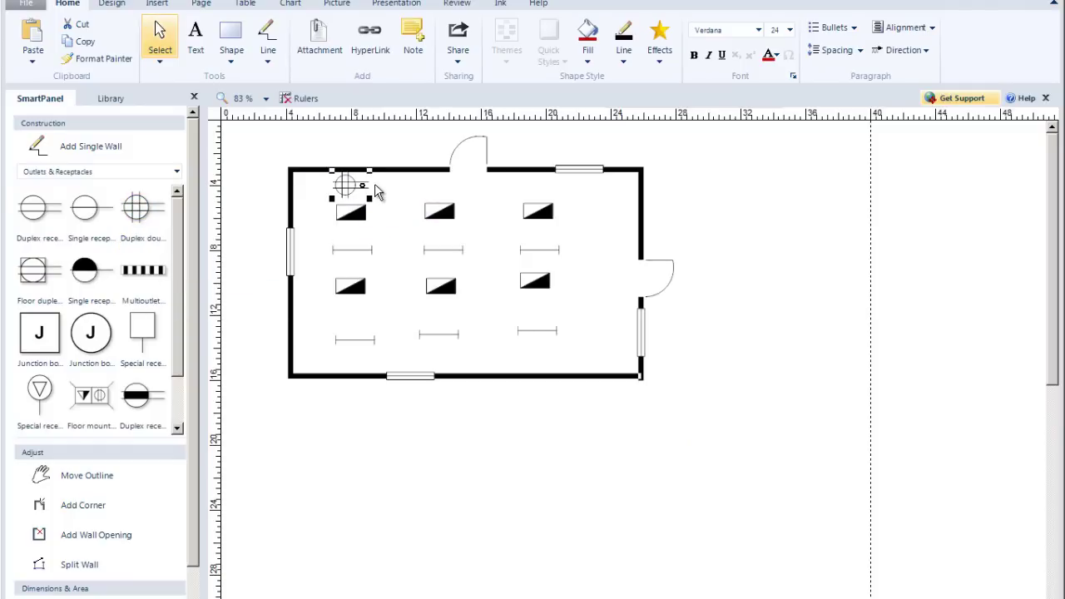
left_click_drag(370, 198, 358, 189)
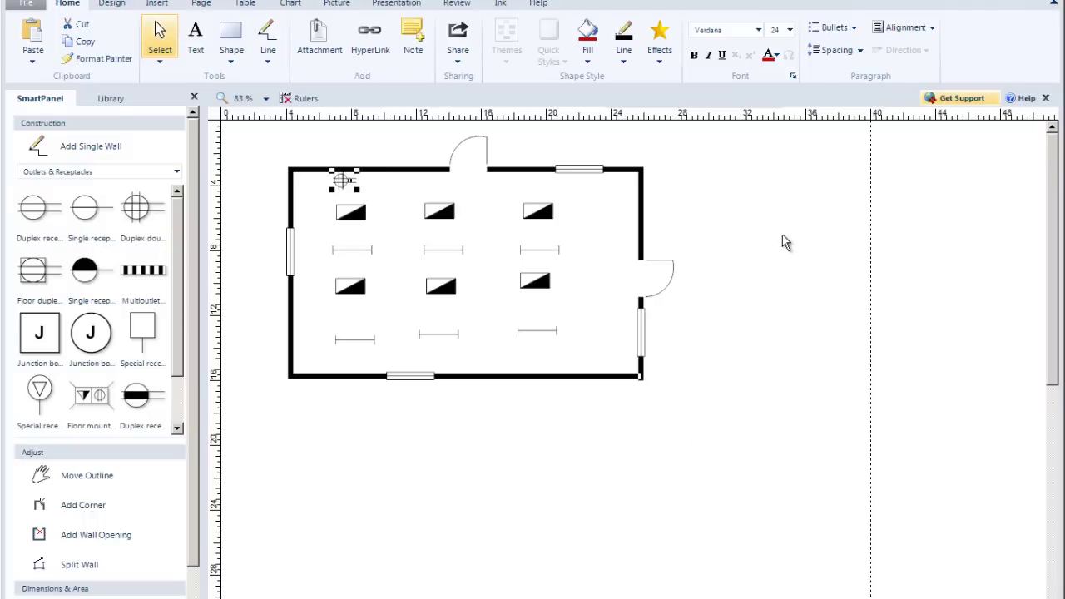
key("ctrl+d")
key("ctrl+d")
key("ctrl+d")
key("ctrl+d")
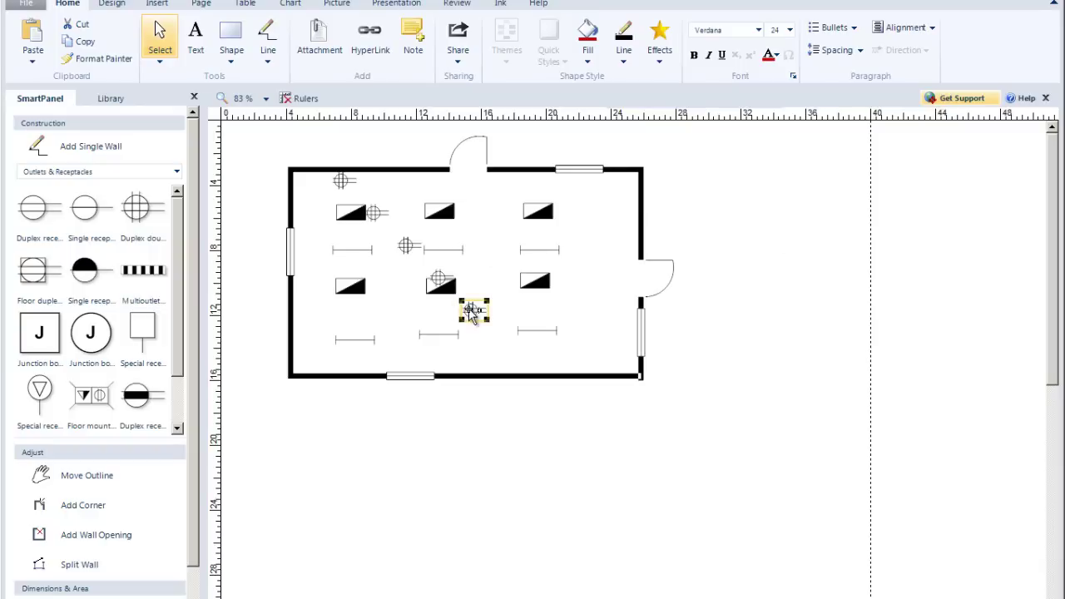
Step: Move the receptacle copies onto the top, left and bottom walls
left_click_drag(472, 311, 515, 181)
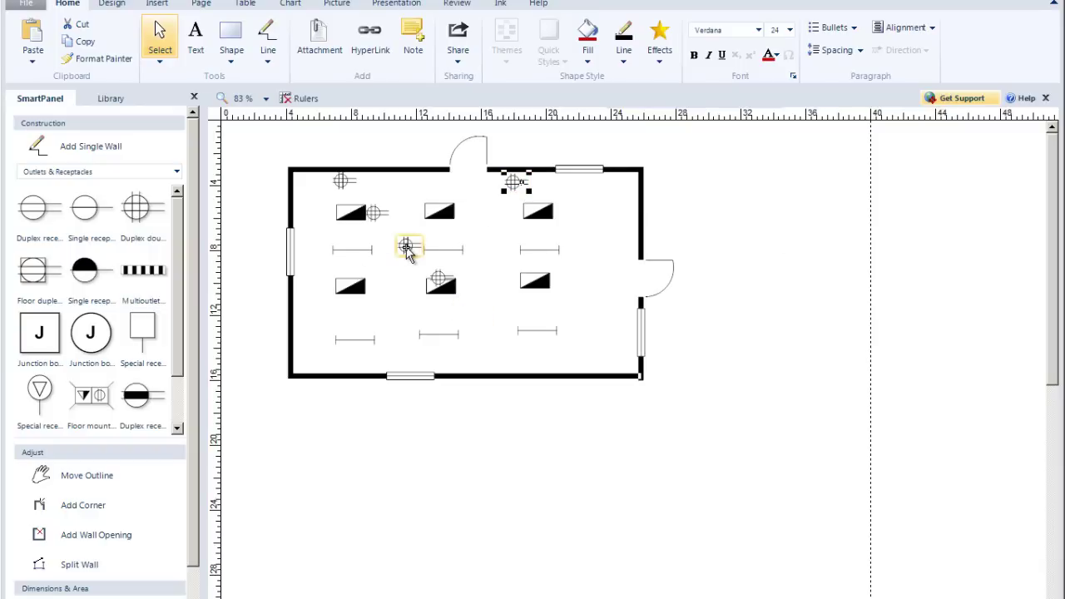
left_click_drag(408, 245, 337, 366)
left_click_drag(375, 215, 301, 301)
left_click_drag(437, 279, 552, 365)
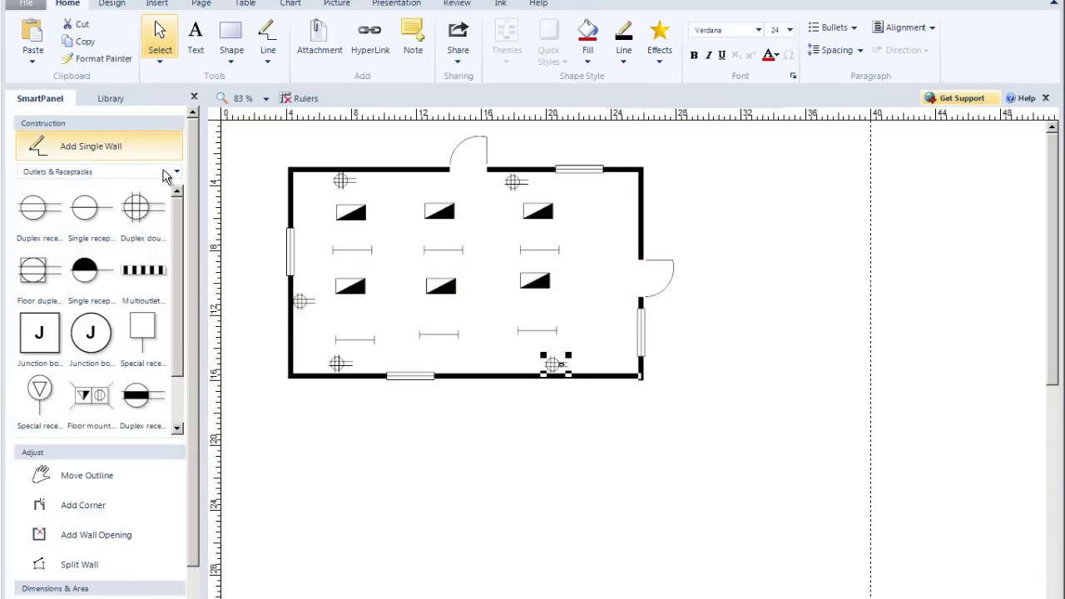
scroll(181, 236, "down", 1)
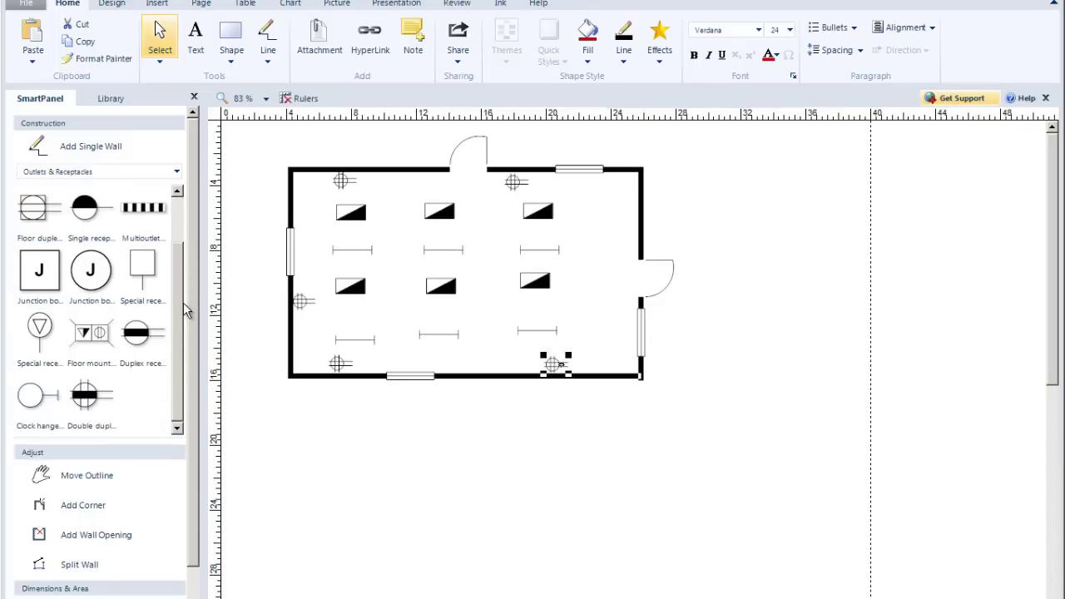
Step: Load the NECA Switches library into the symbol panel and close the library browser
left_click(176, 173)
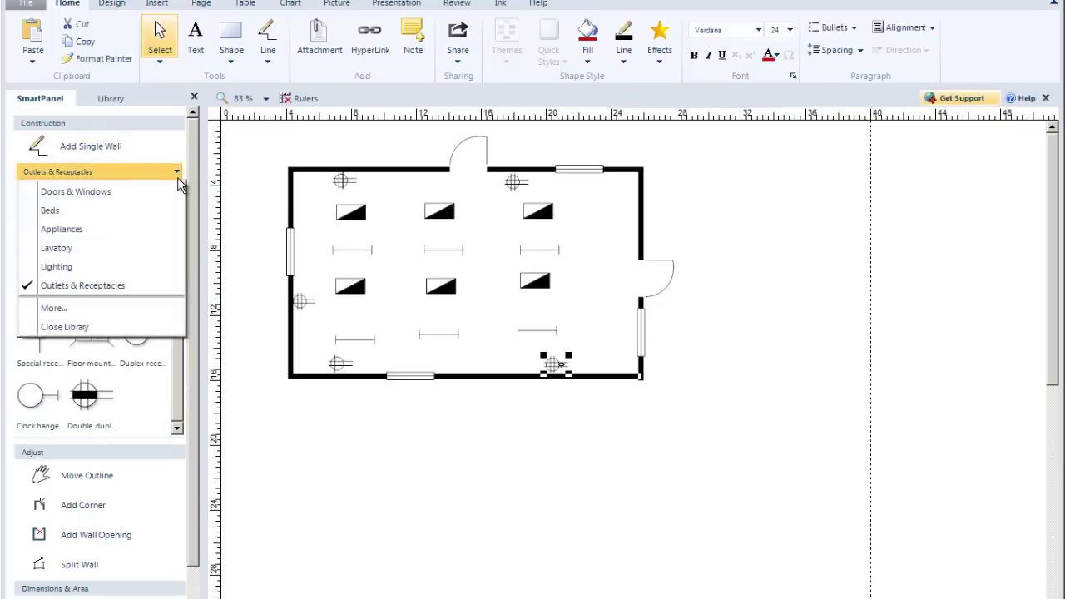
left_click(54, 307)
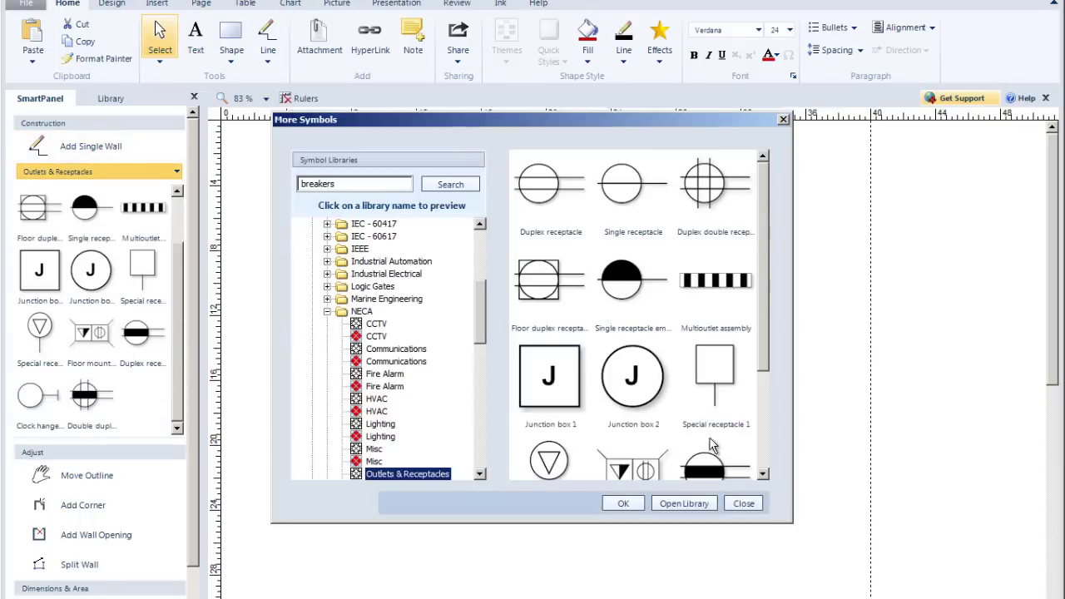
left_click_drag(484, 291, 479, 341)
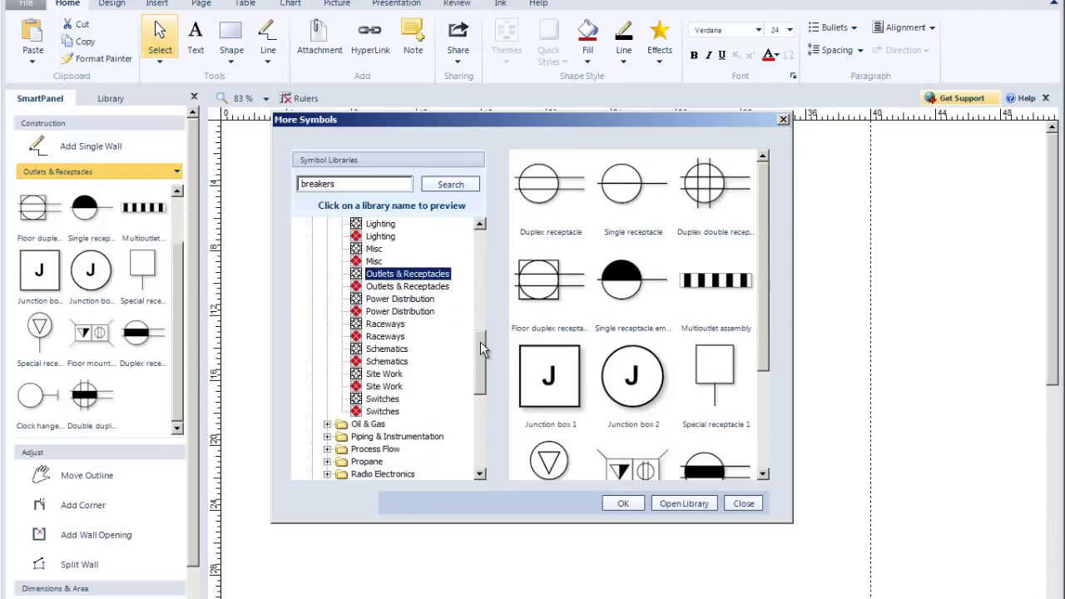
left_click(385, 400)
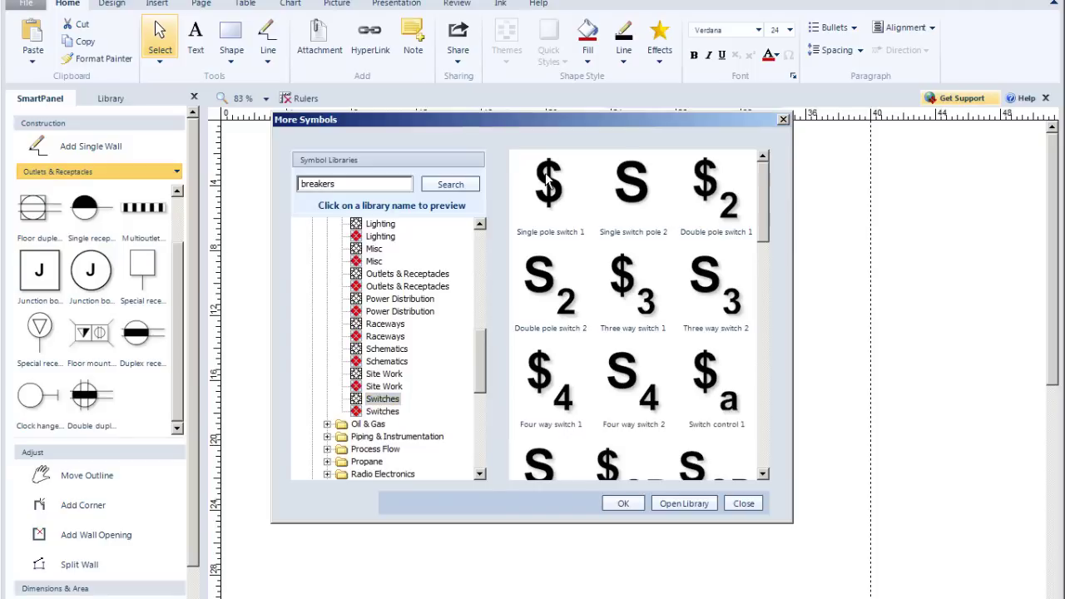
left_click(687, 504)
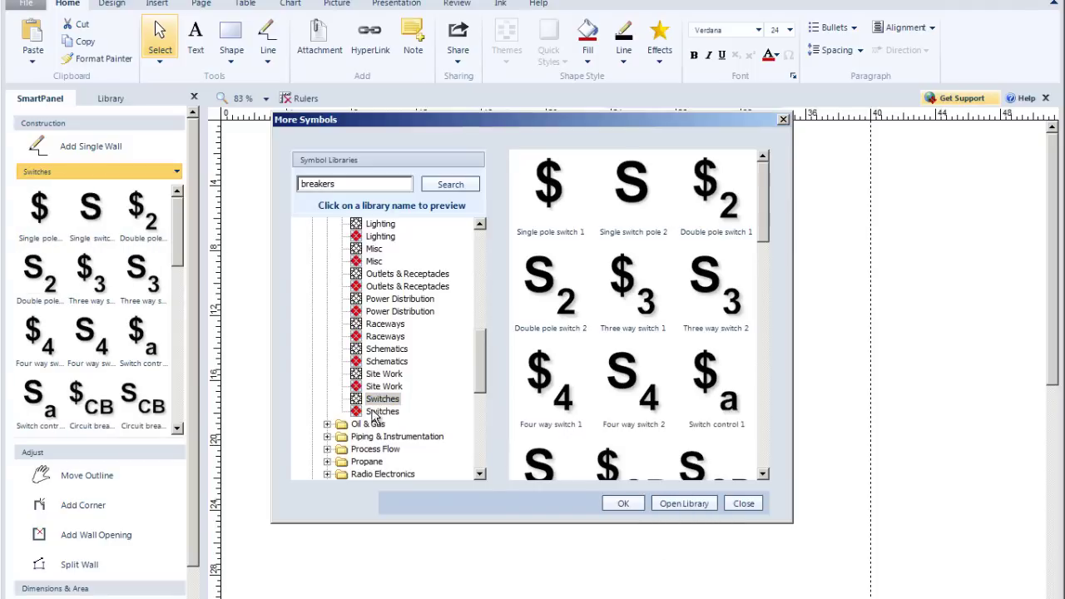
left_click(748, 503)
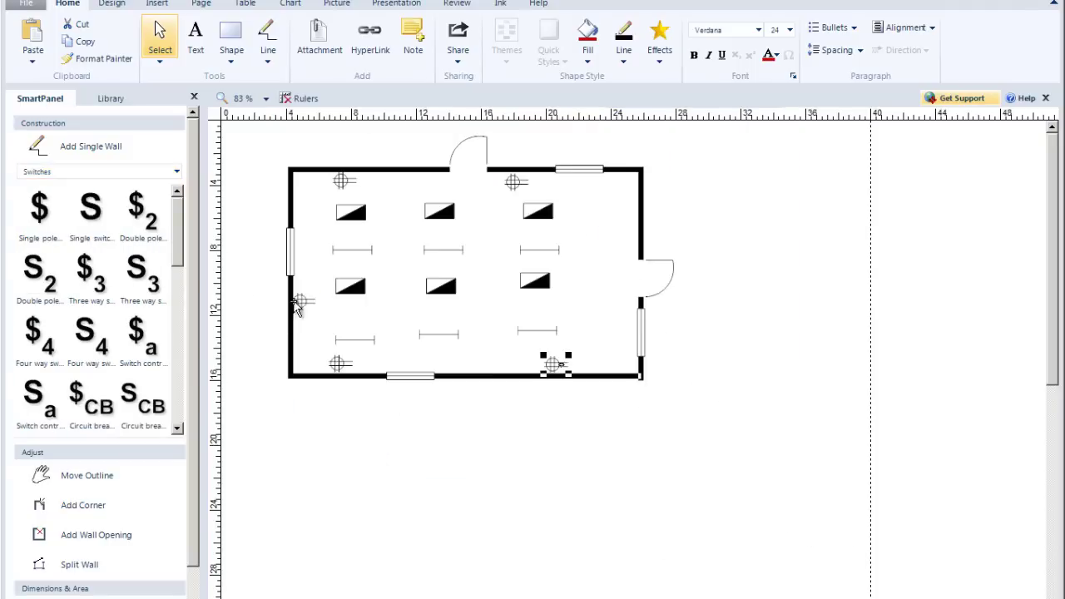
Step: Place two single pole switch symbols by the right wall and enlarge one
left_click(42, 212)
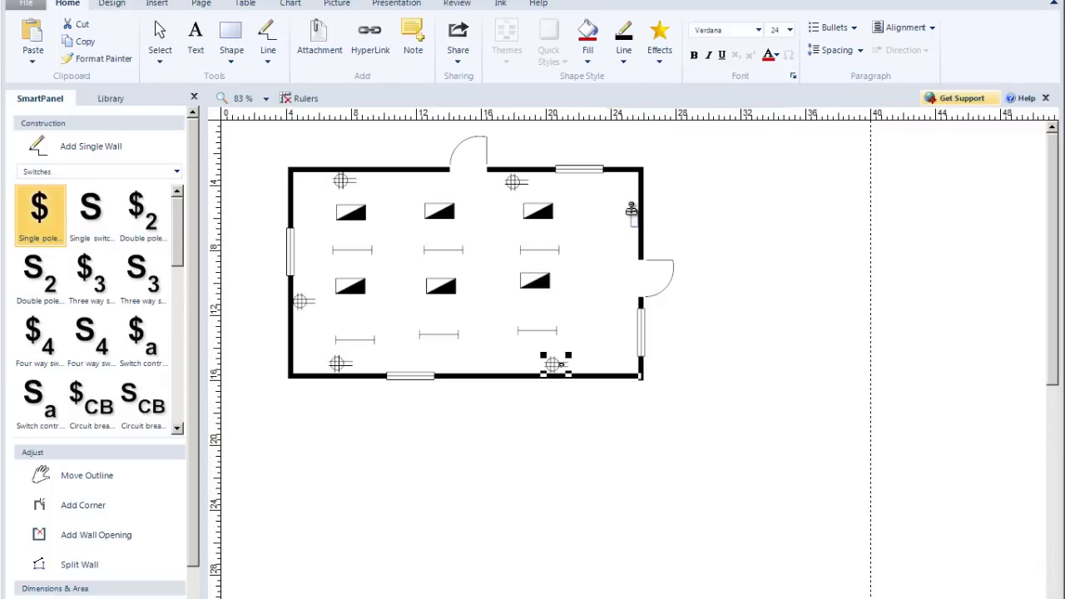
left_click(622, 210)
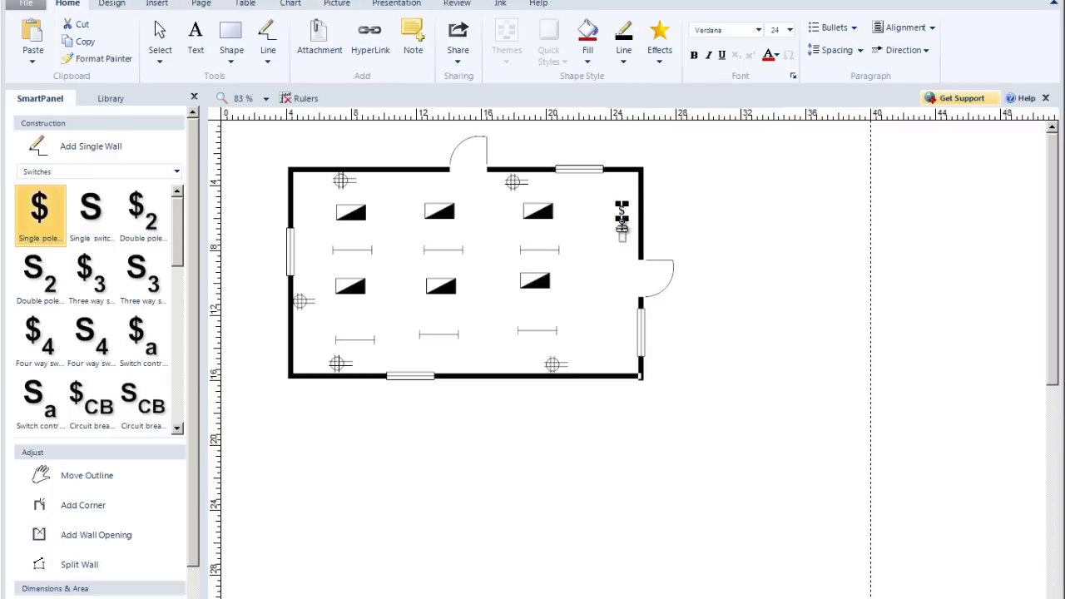
left_click(621, 232)
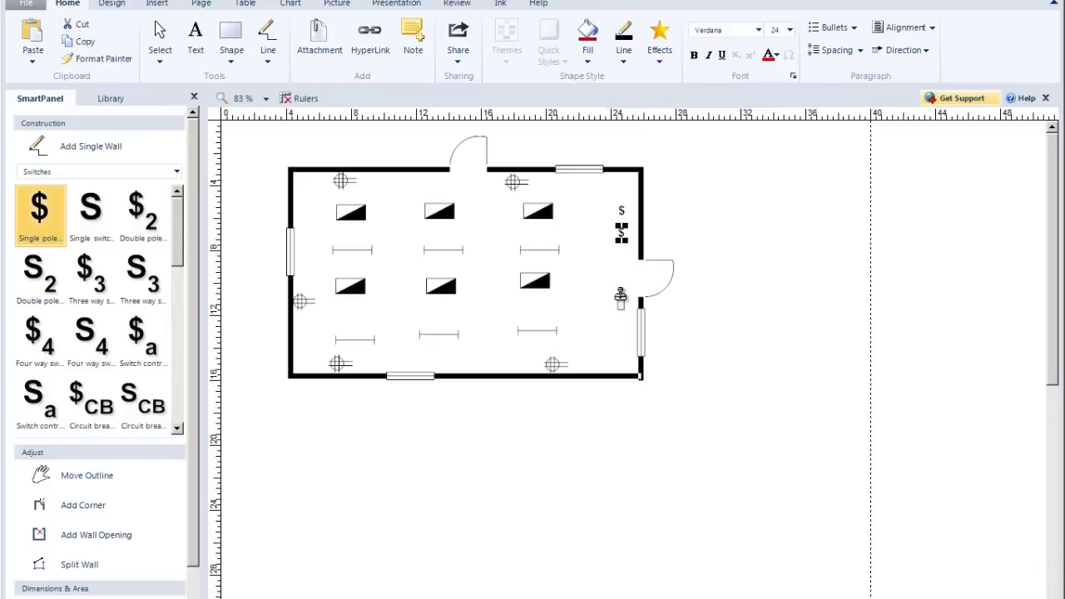
key("Escape")
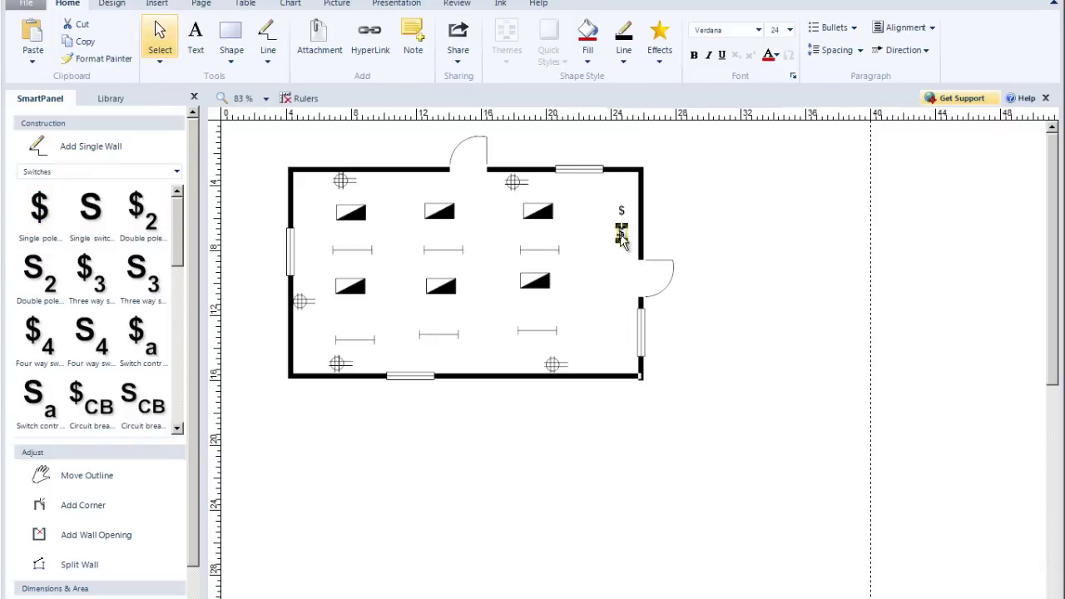
mouse_move(630, 243)
left_mouse_down()
mouse_move(657, 268)
mouse_move(657, 293)
mouse_move(663, 274)
mouse_move(621, 244)
mouse_move(632, 249)
mouse_move(591, 275)
mouse_move(629, 238)
left_mouse_up()
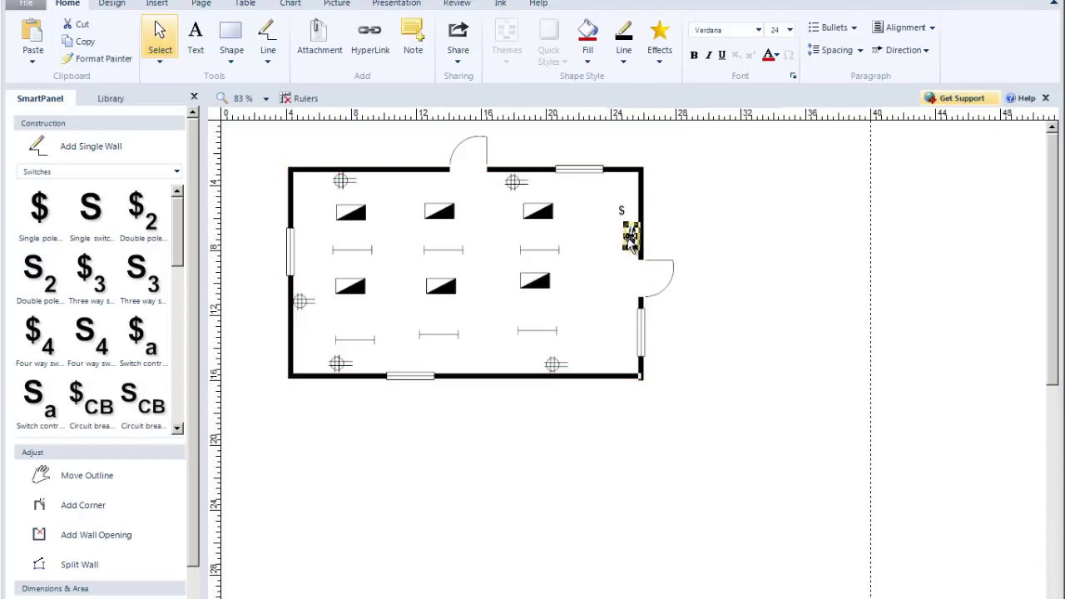
left_click(735, 247)
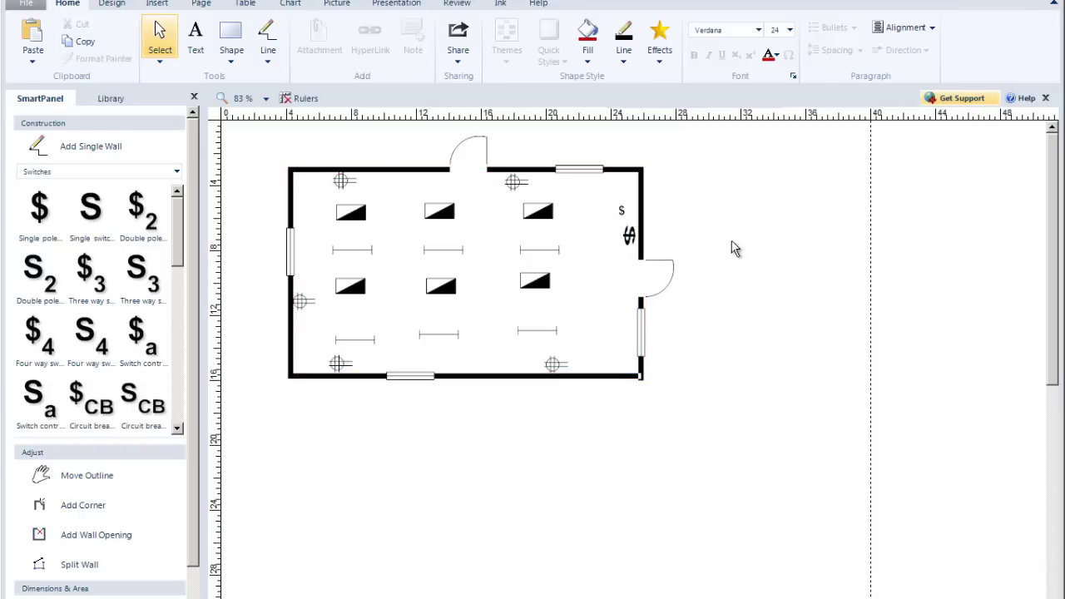
Step: Turn the upper switch sideways against the wall and delete the lower switch
left_click(622, 213)
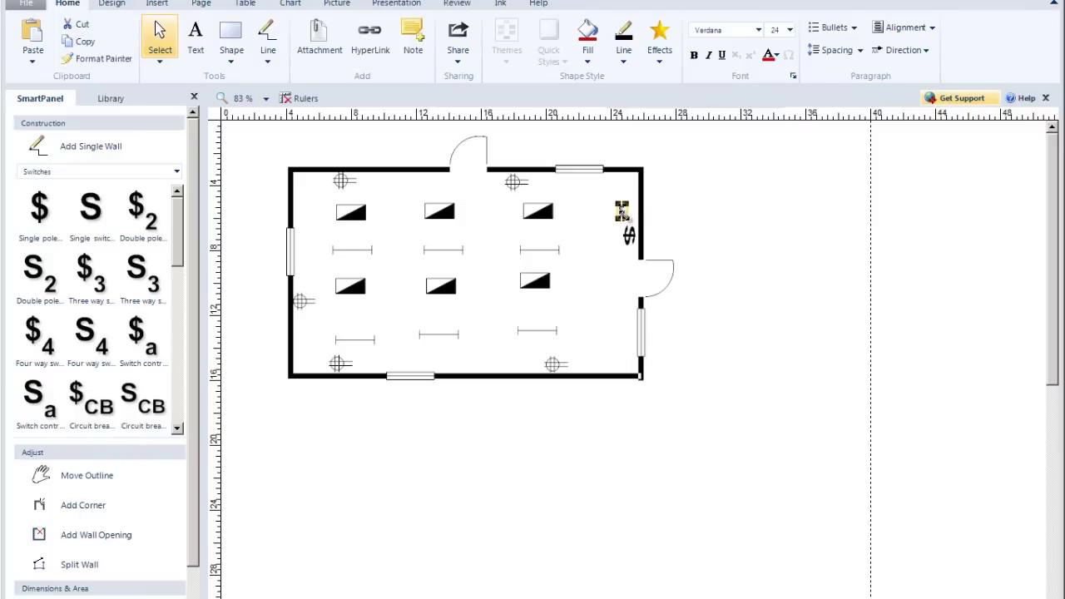
mouse_move(624, 205)
left_mouse_down()
mouse_move(635, 207)
mouse_move(621, 208)
left_mouse_up()
left_click(727, 228)
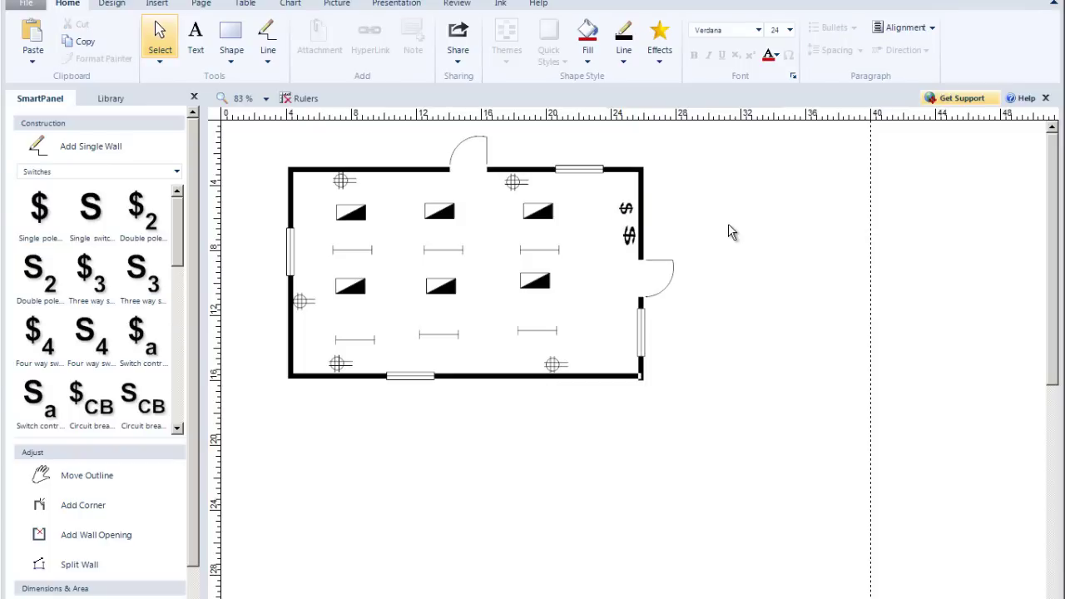
left_click(630, 238)
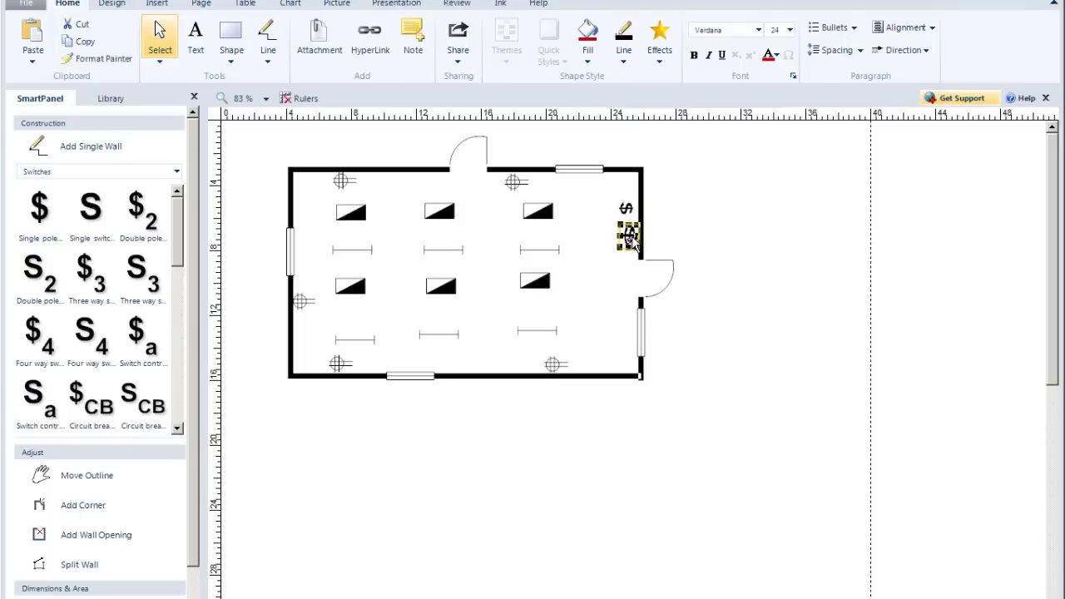
key("Delete")
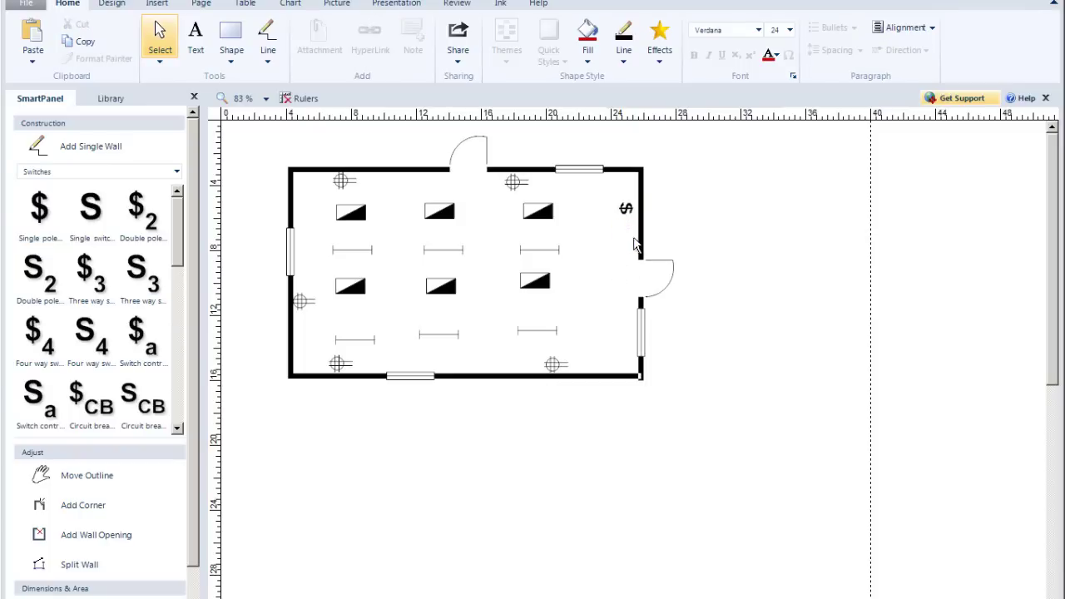
Step: Duplicate the switch with Ctrl+D, place the copy below it and align both along the wall
left_click(624, 211)
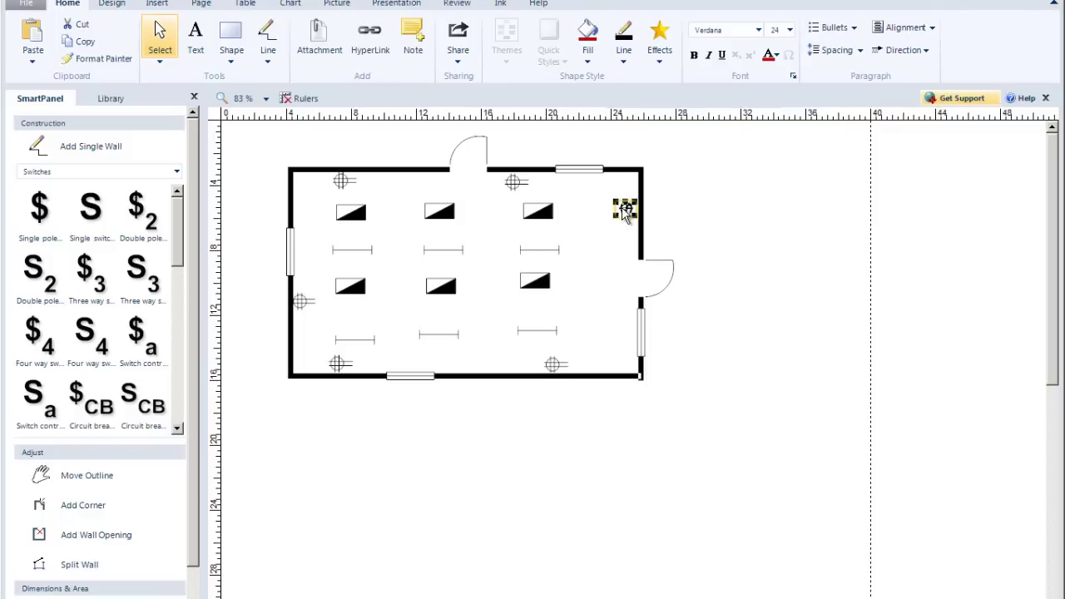
key("ctrl+d")
left_click_drag(657, 242, 629, 223)
left_click(628, 211)
left_click(702, 237)
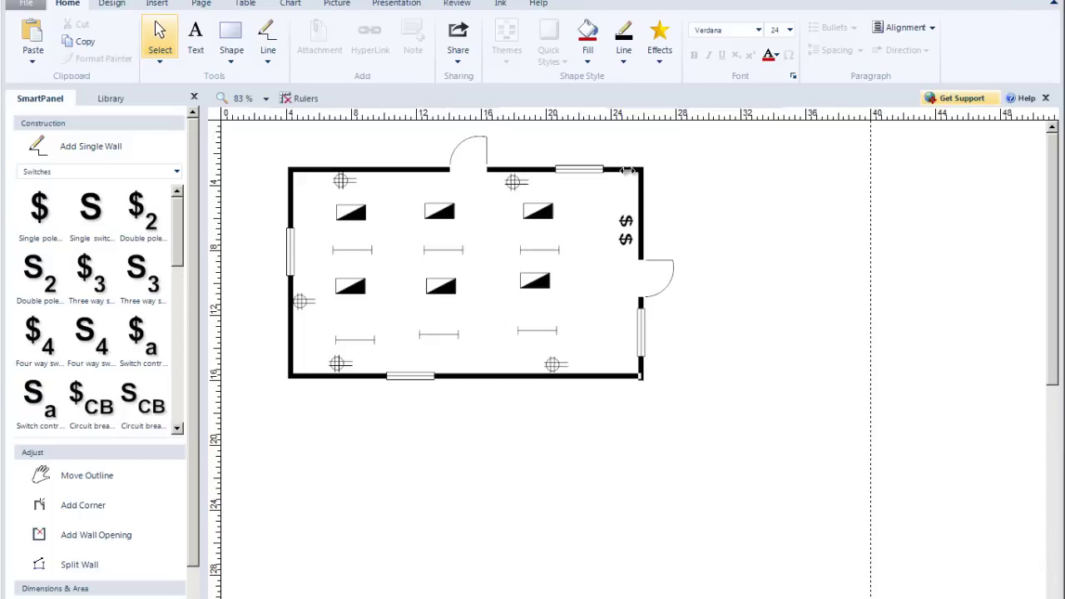
left_click(268, 60)
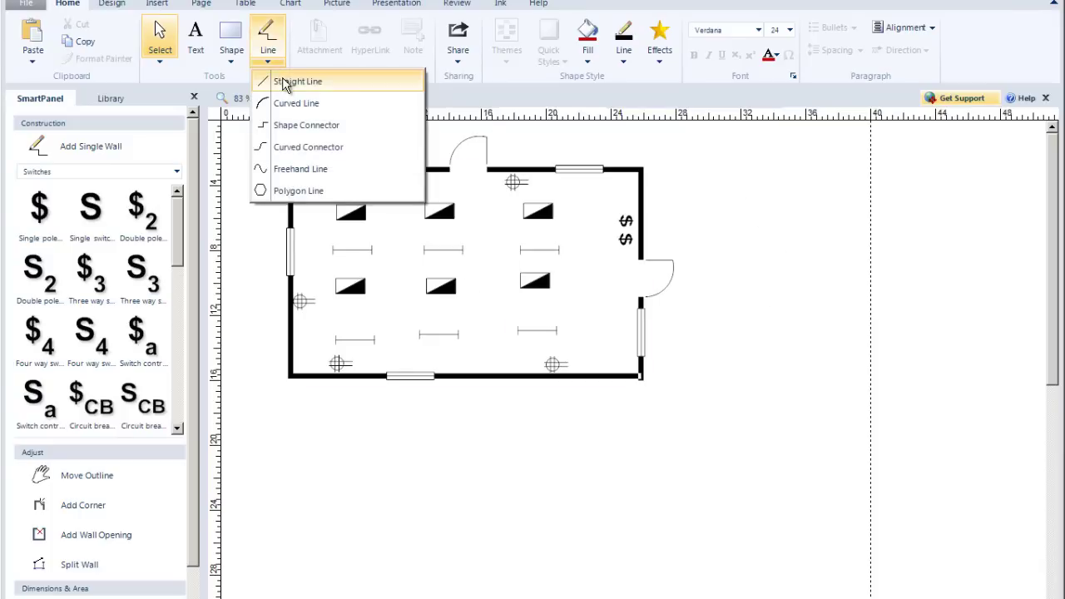
left_click(293, 107)
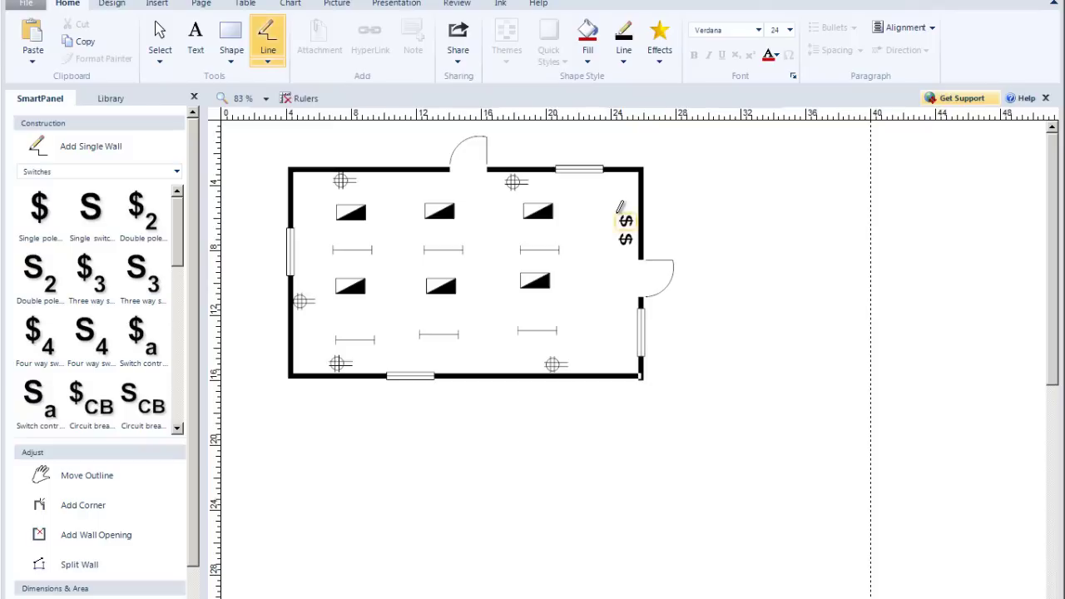
mouse_move(618, 211)
left_mouse_down()
mouse_move(596, 201)
mouse_move(545, 212)
left_mouse_up()
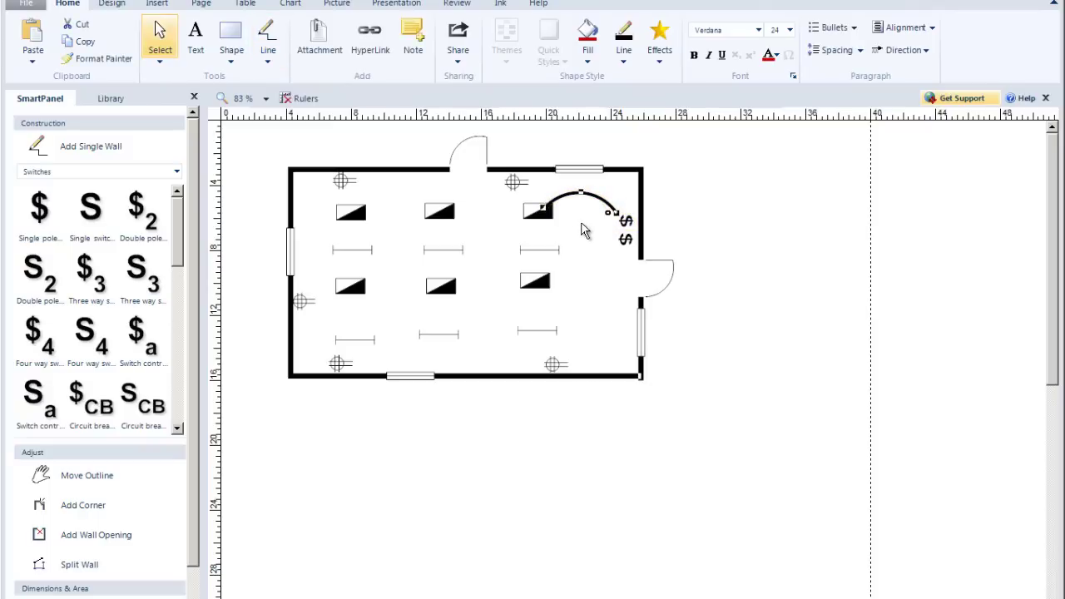
left_click(621, 64)
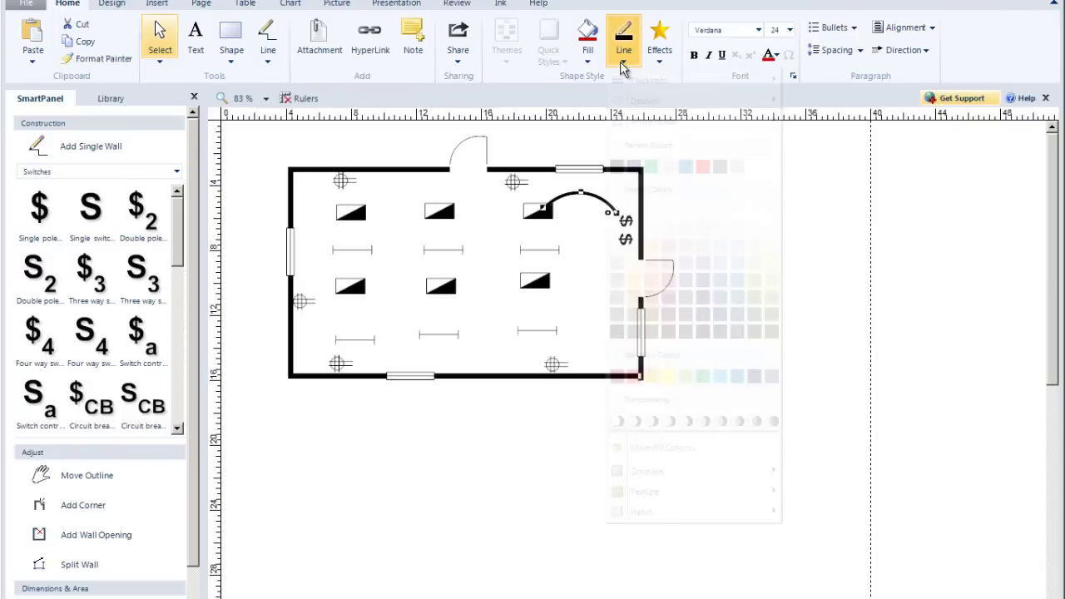
mouse_move(625, 80)
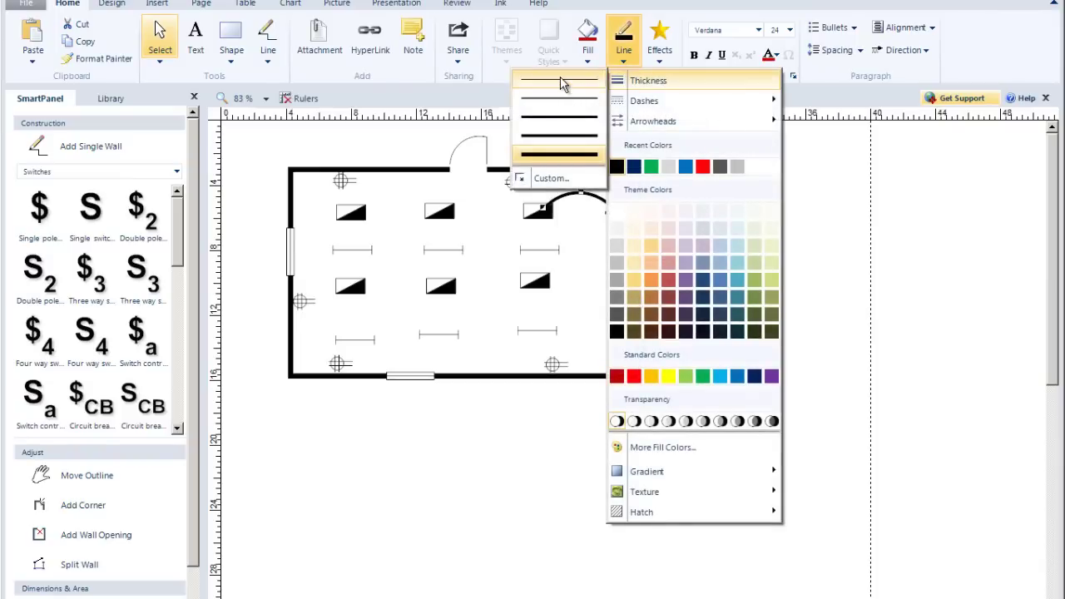
left_click(559, 79)
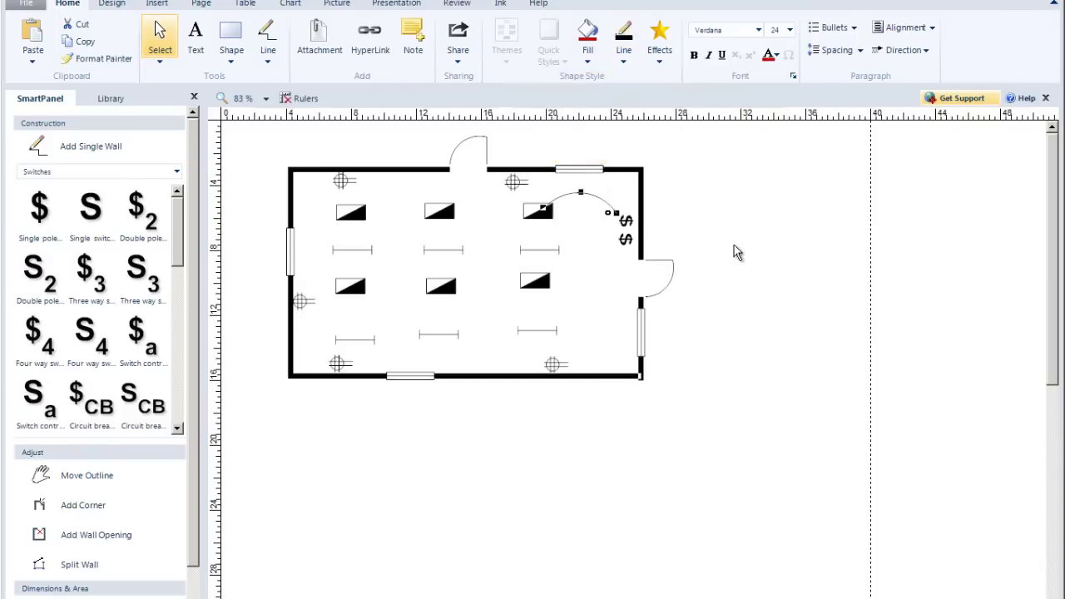
left_click(589, 198)
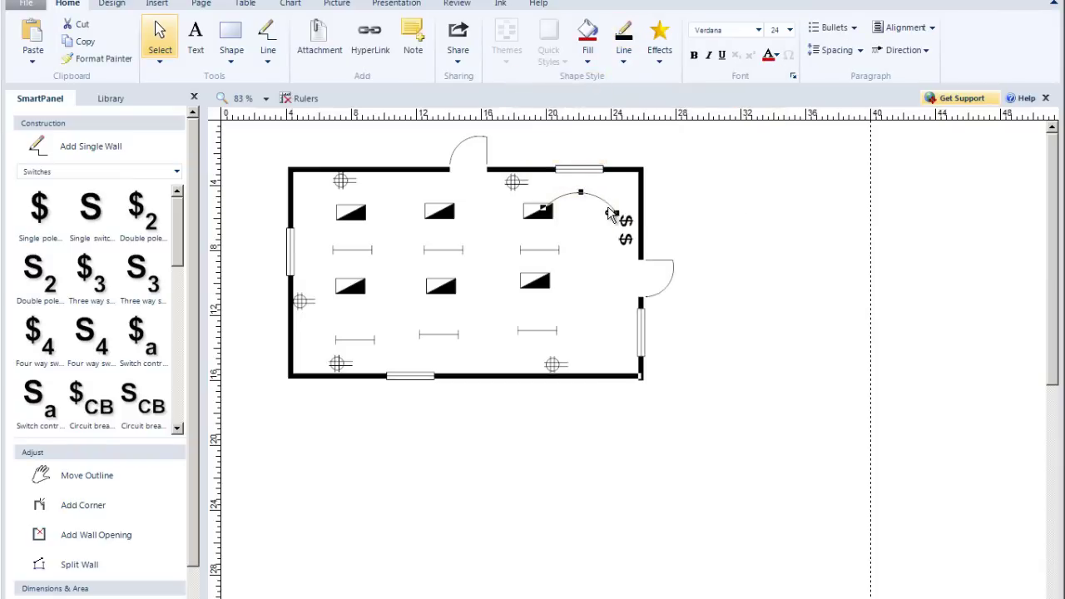
left_click(718, 217)
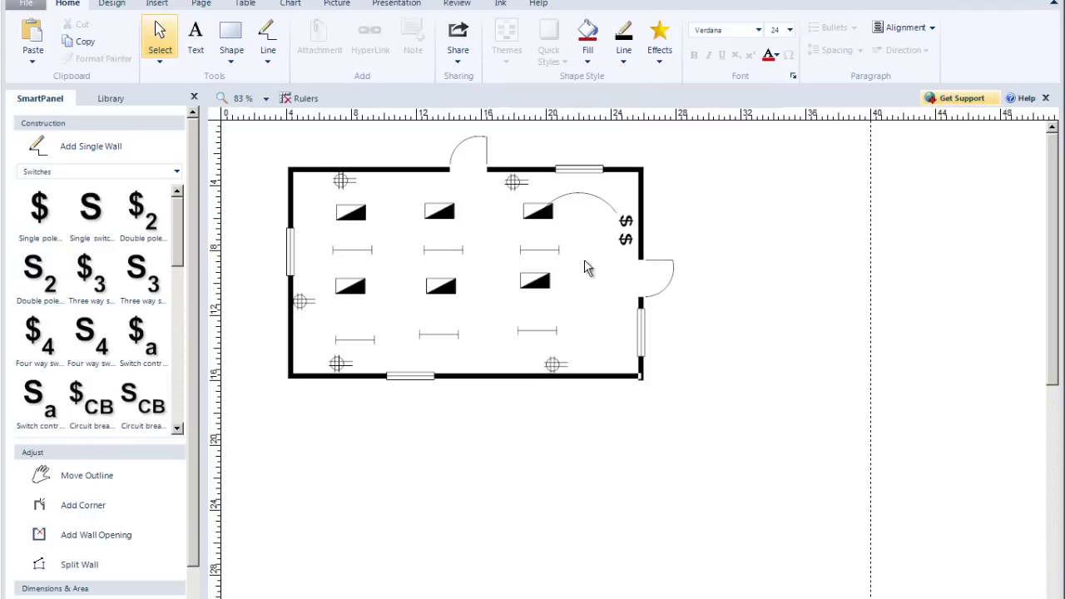
Step: Draw a wire from the right-wall switches to the lower-right light and bow it outward
left_click(266, 43)
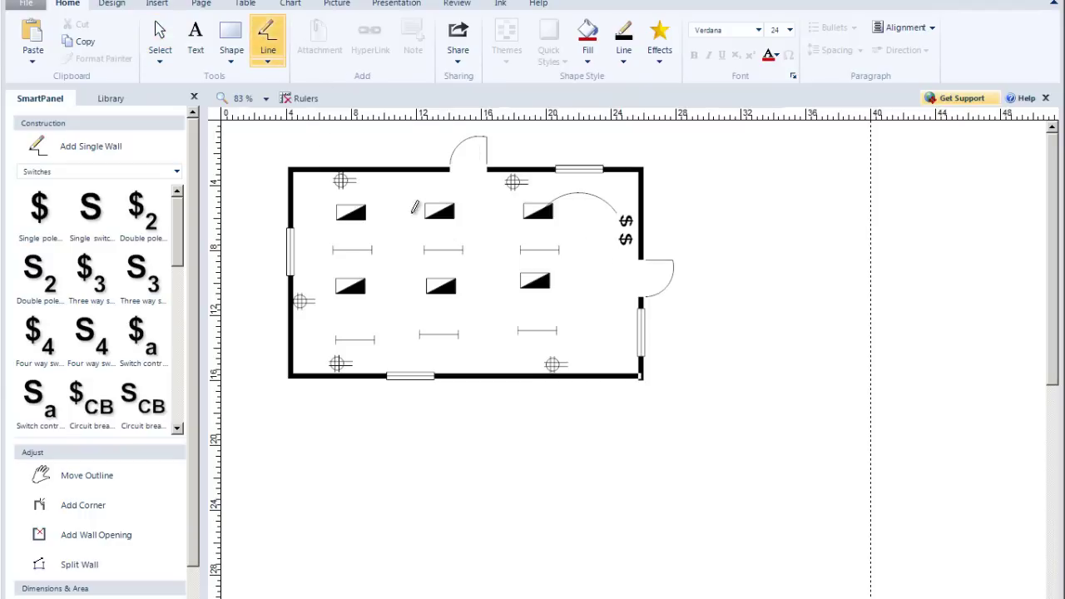
left_click_drag(624, 236, 555, 332)
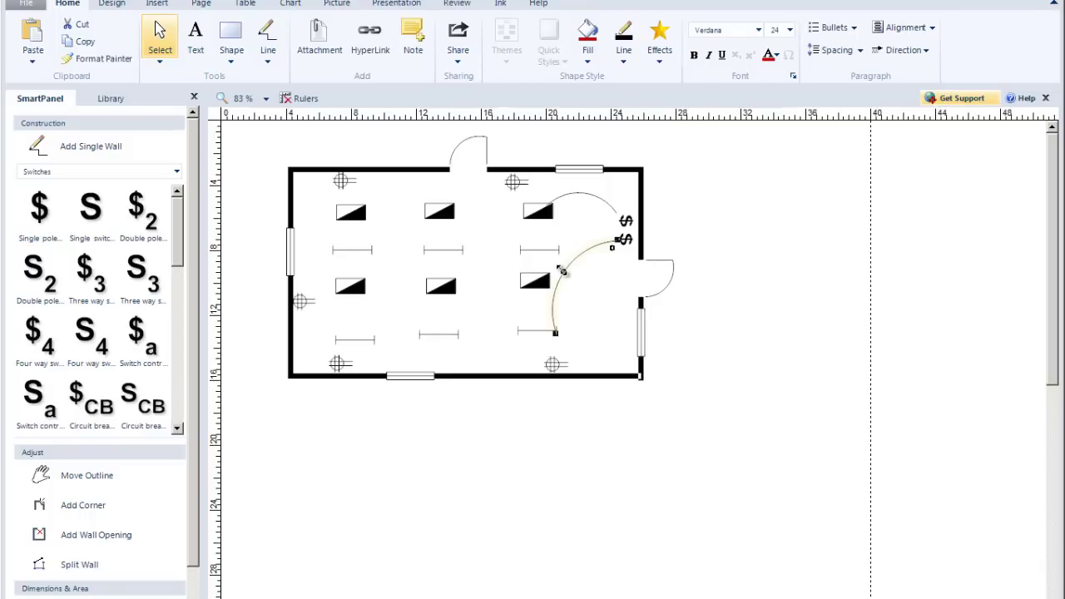
left_click_drag(562, 271, 616, 306)
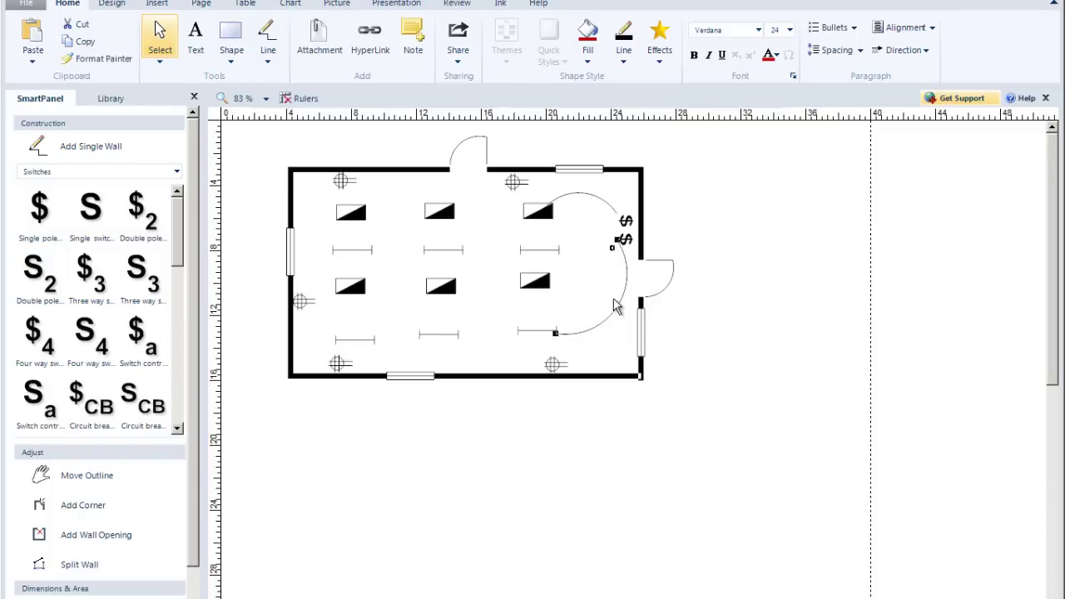
left_click(582, 285)
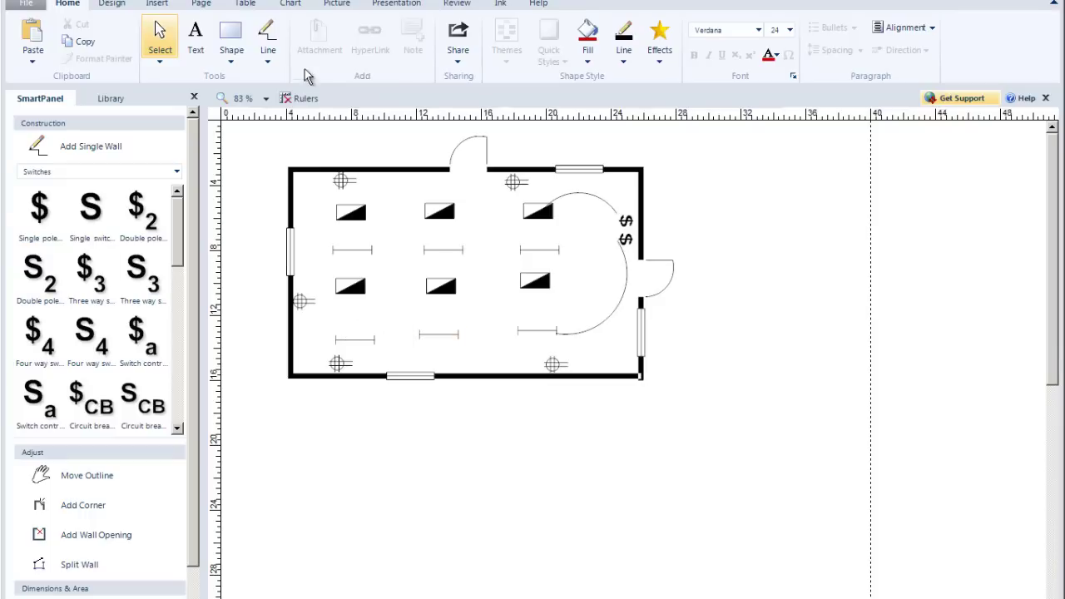
Step: Draw straight wiring runs linking the three bottom light fixtures
left_click(266, 38)
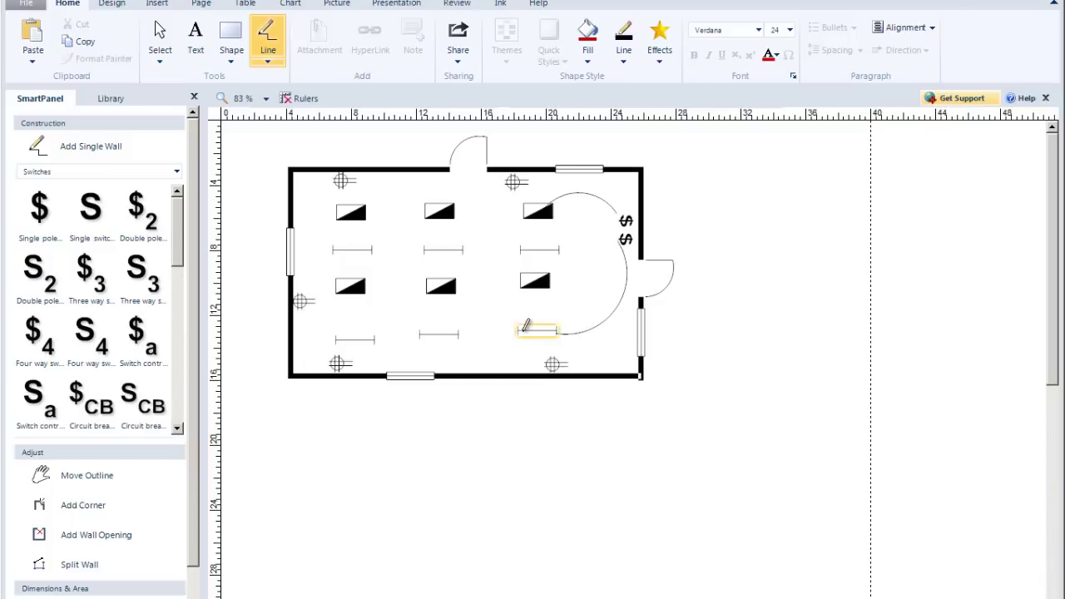
left_click_drag(523, 331, 449, 336)
left_click_drag(363, 338, 450, 337)
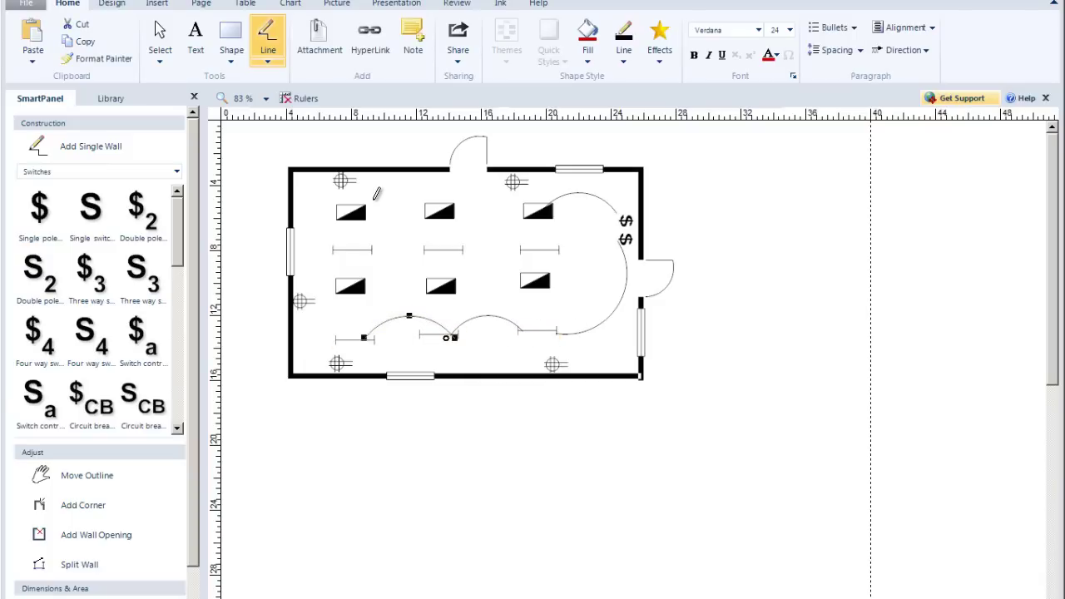
key("Escape")
Step: Bend both bottom runs so they bow downward toward the bottom wall
left_click_drag(408, 317, 408, 361)
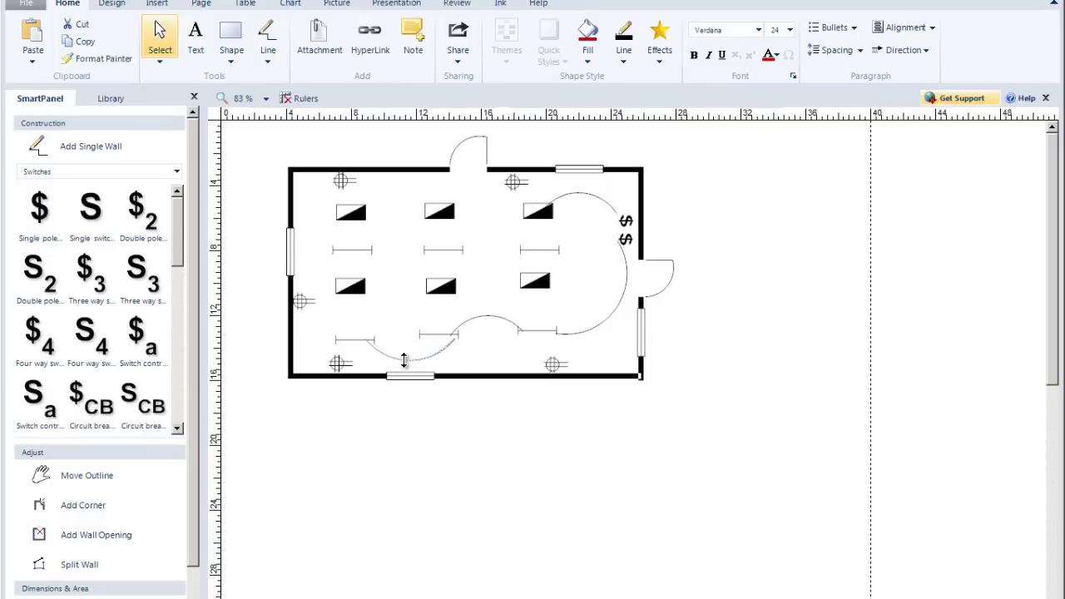
left_click(485, 317)
left_click(488, 331)
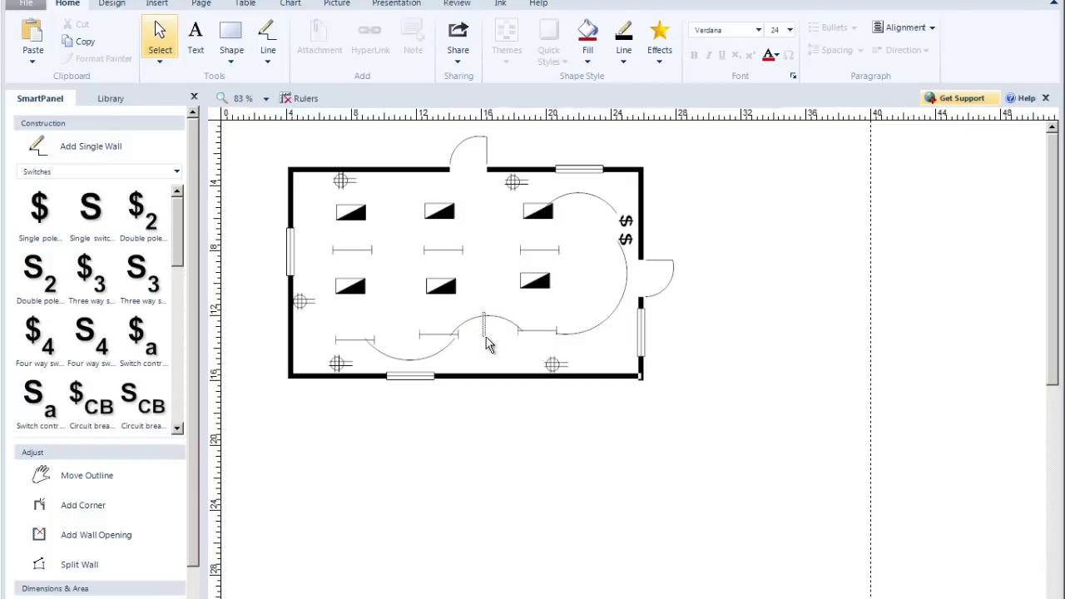
left_click(485, 318)
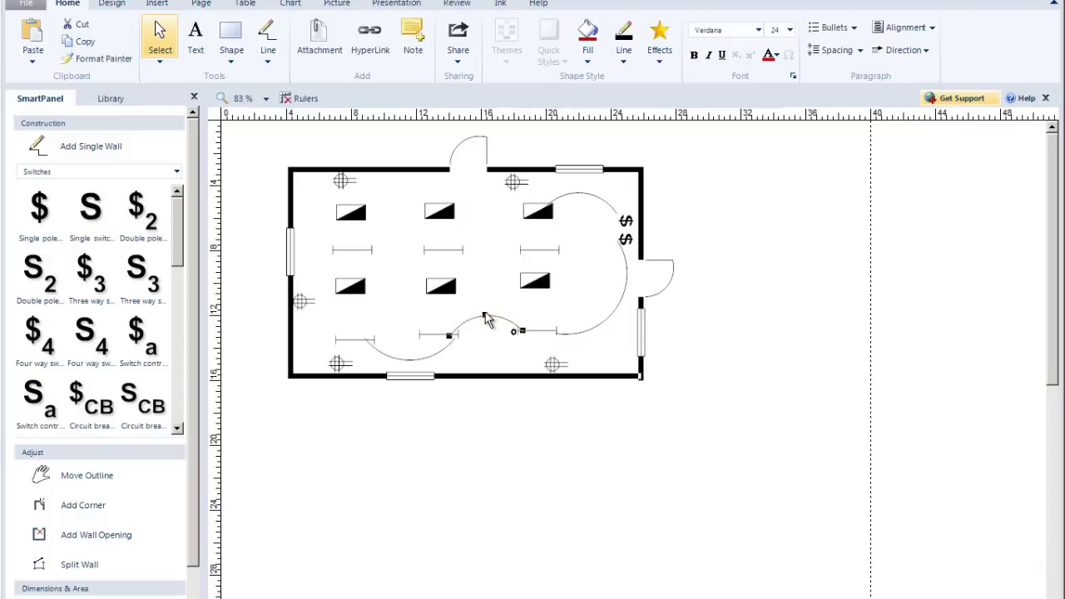
left_click_drag(482, 315, 487, 356)
left_click(550, 347)
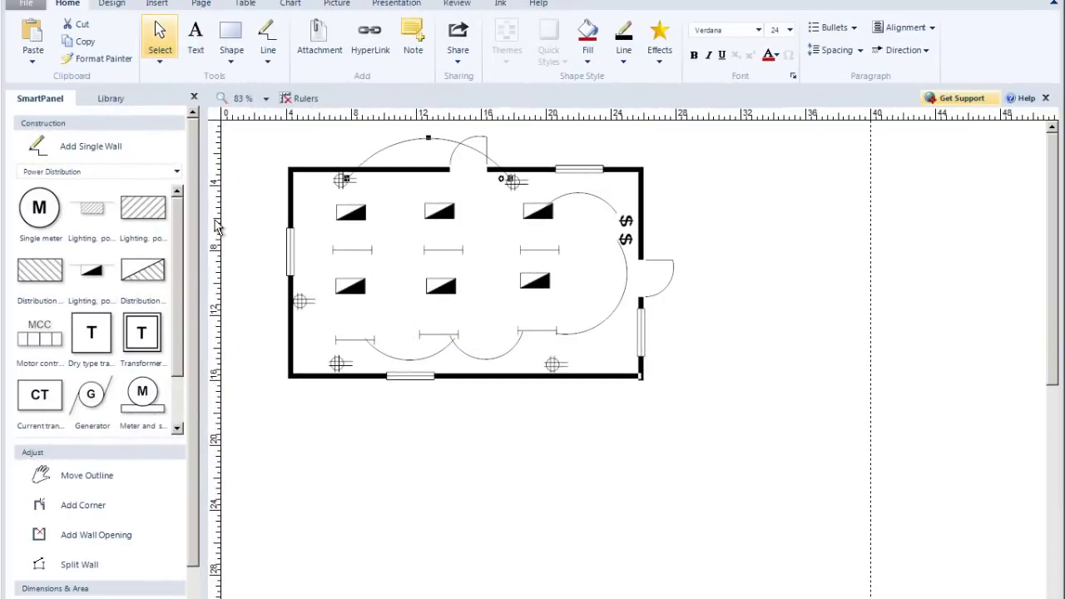
Step: Preview the NECA Raceways symbols in the library browser and load them into the side panel
left_click(176, 172)
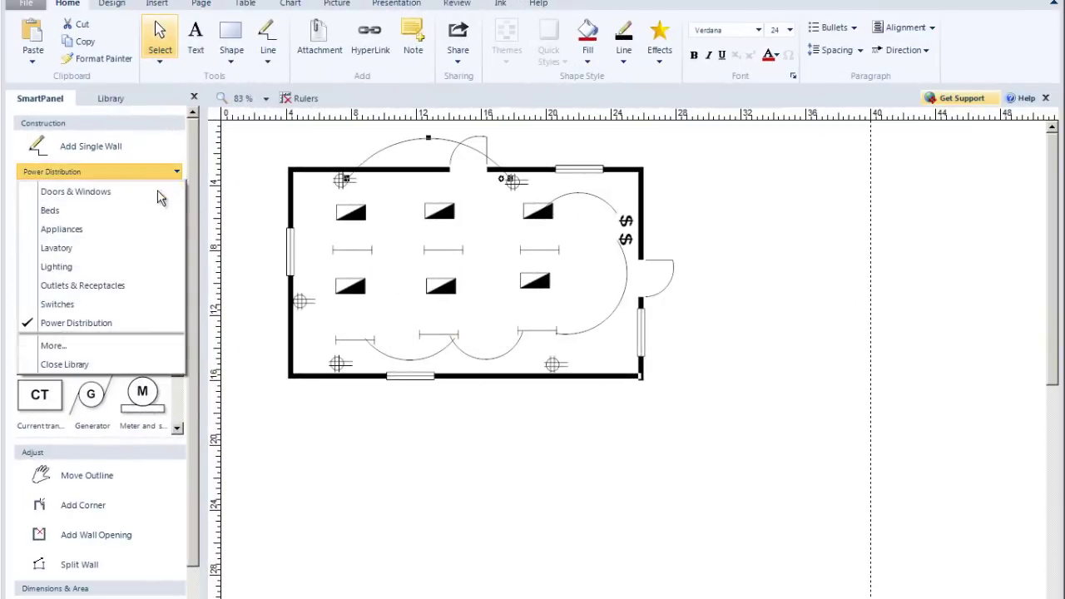
left_click(89, 345)
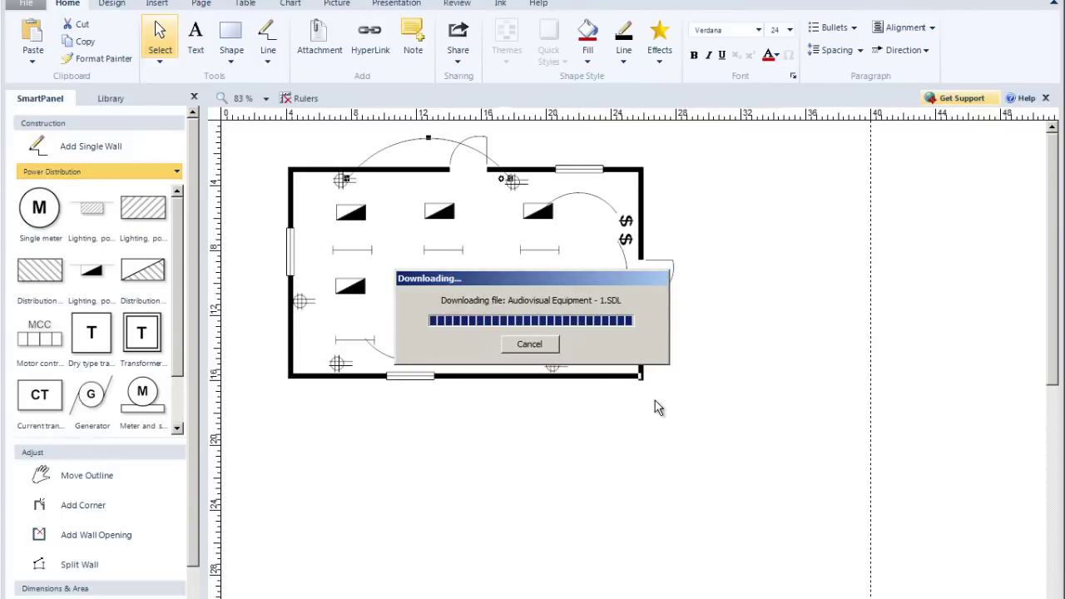
left_click_drag(482, 250, 478, 360)
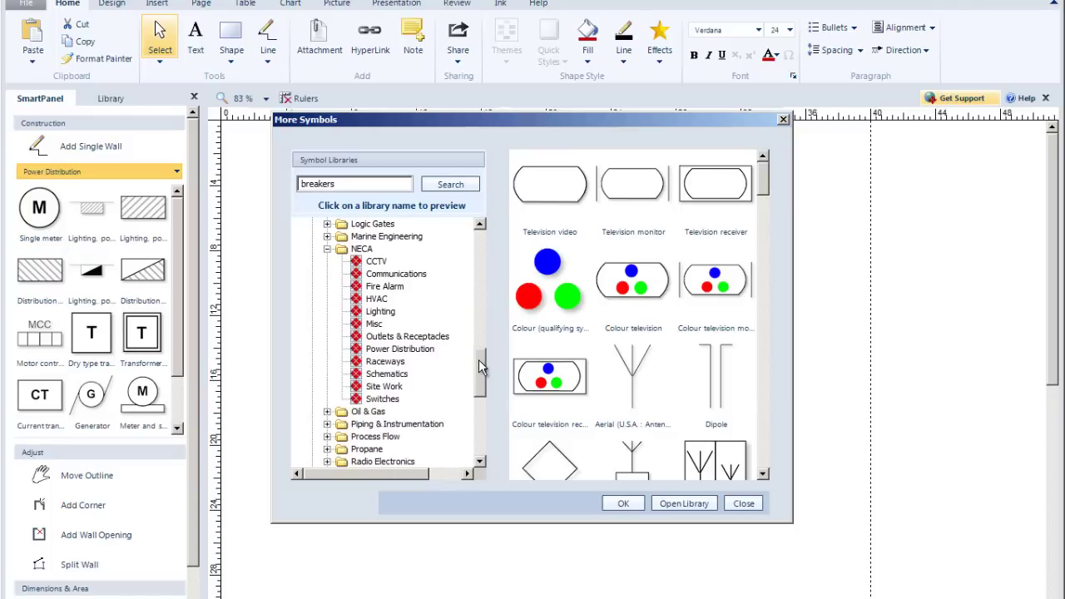
left_click(390, 364)
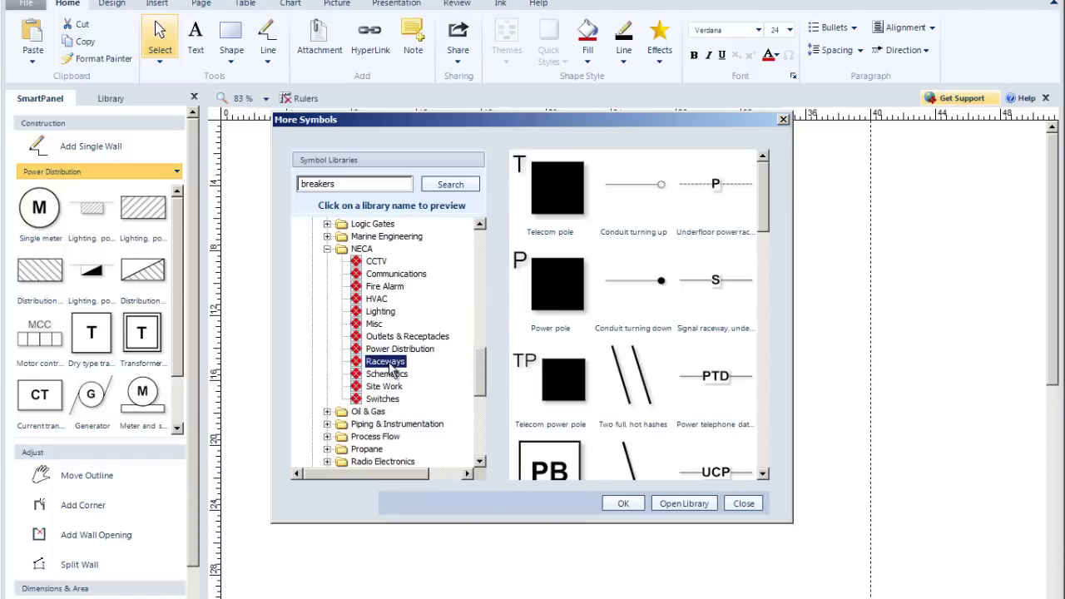
left_click_drag(764, 191, 762, 287)
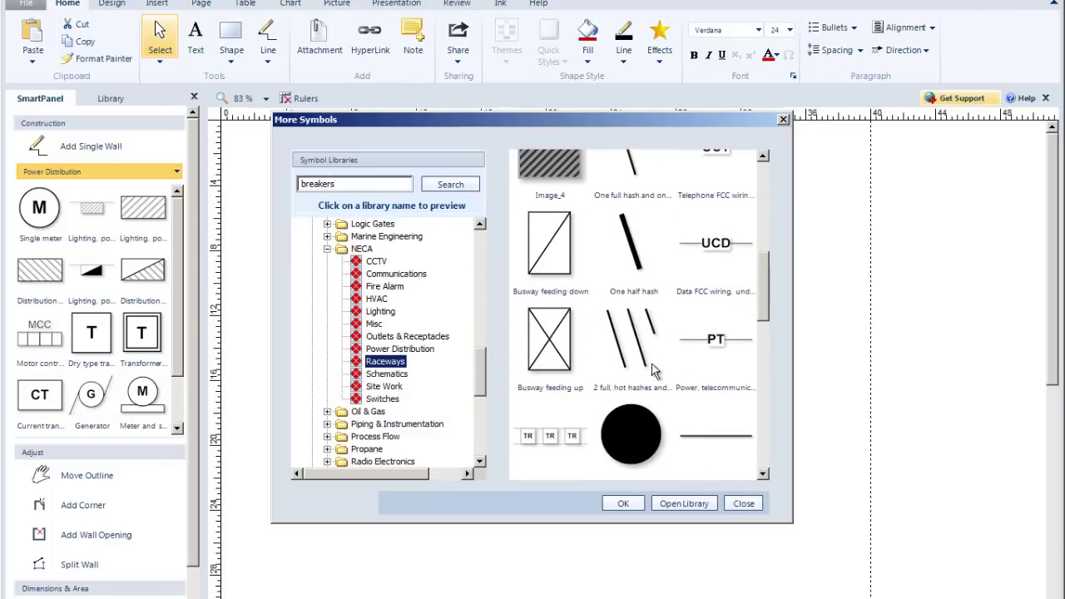
left_click(673, 499)
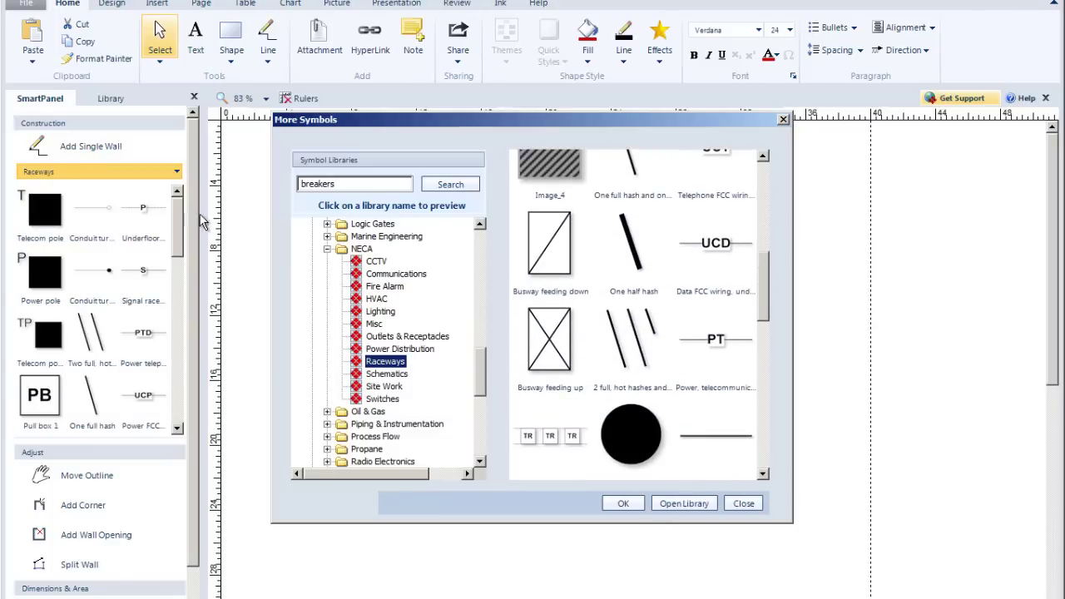
Step: Place two '2 full, hot' hash marks, one on the bottom arc and one on the right-wall run
left_click(743, 504)
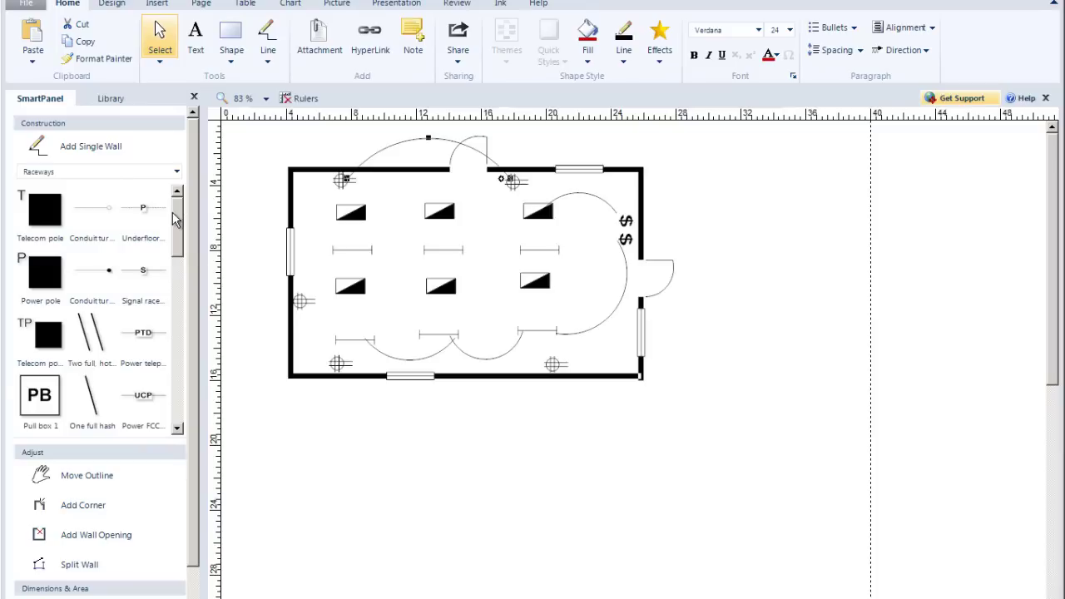
left_click_drag(177, 219, 178, 275)
left_click_drag(94, 310, 488, 353)
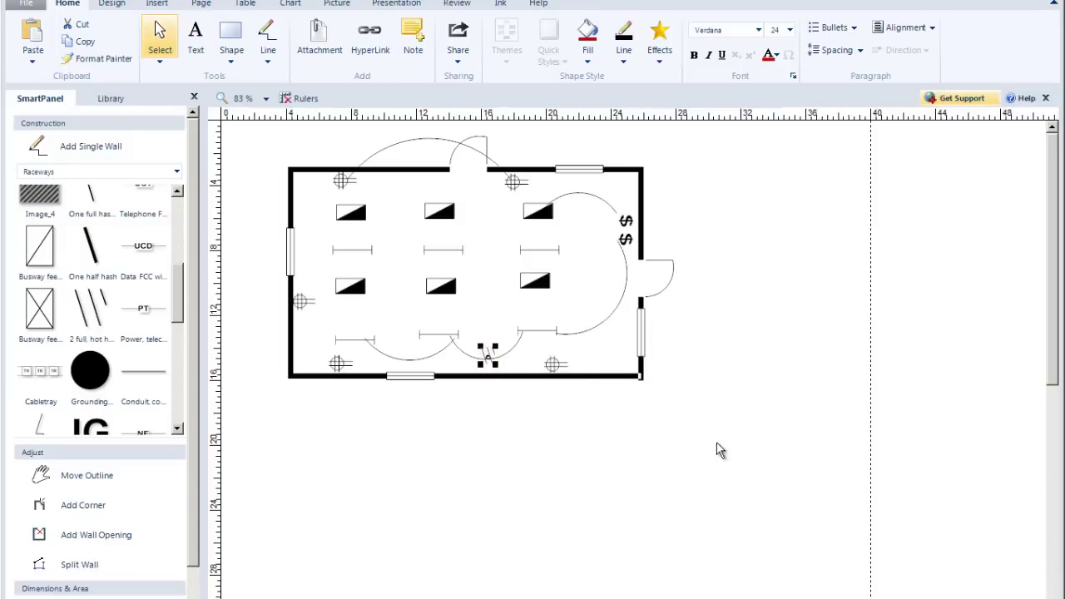
key("ctrl+d")
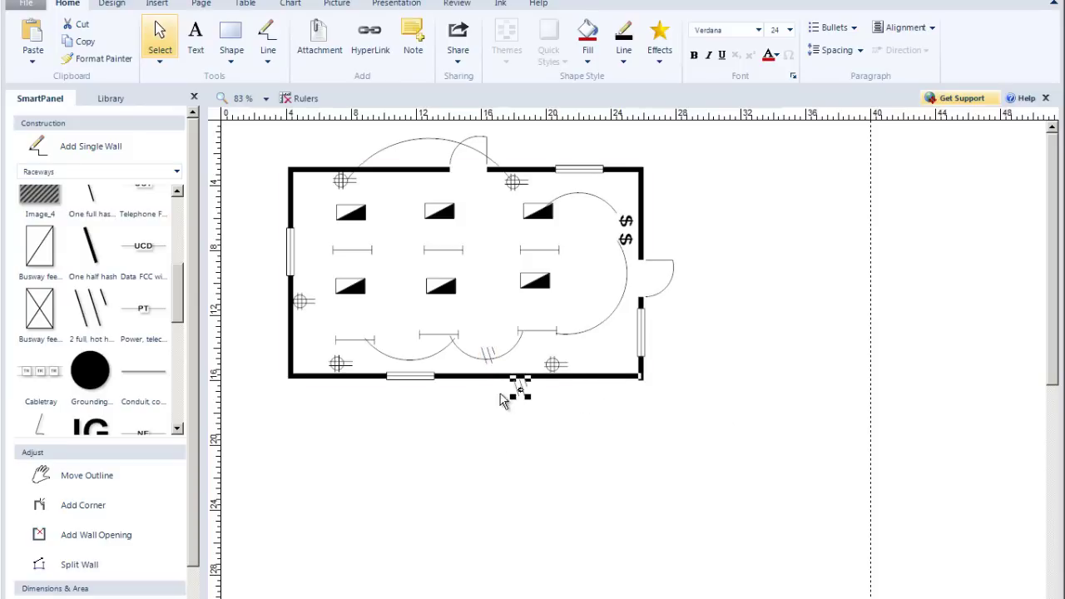
left_click_drag(518, 388, 594, 325)
left_click(731, 387)
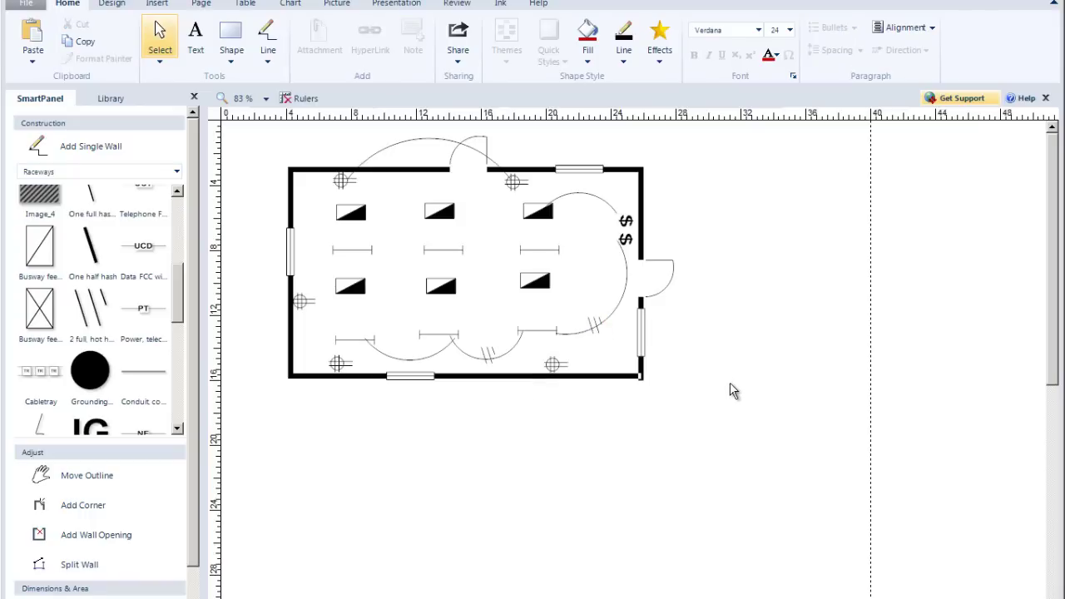